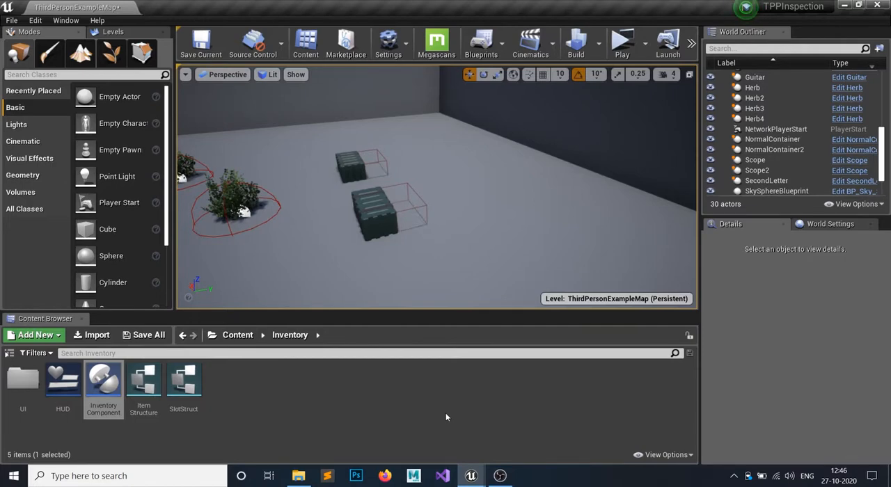
Step: Play the level, move bottles from the chest into the bag and back, then stop playing
click(622, 43)
click(630, 28)
key(w)
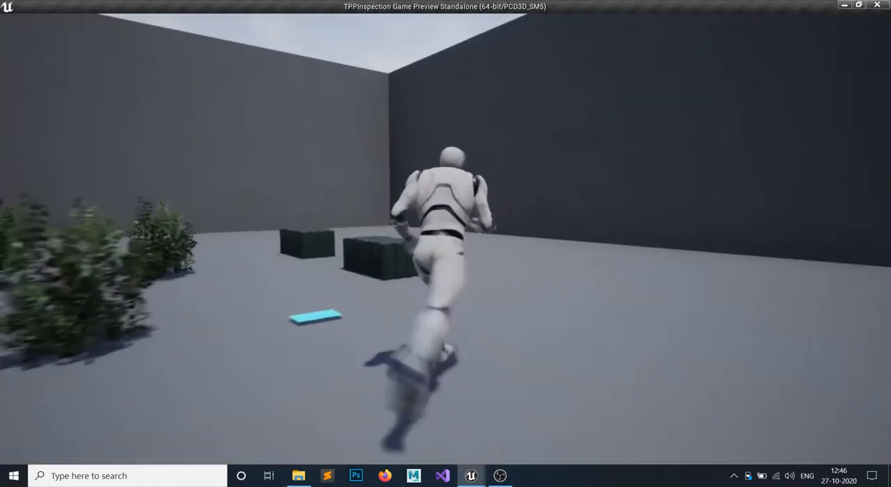
key(e)
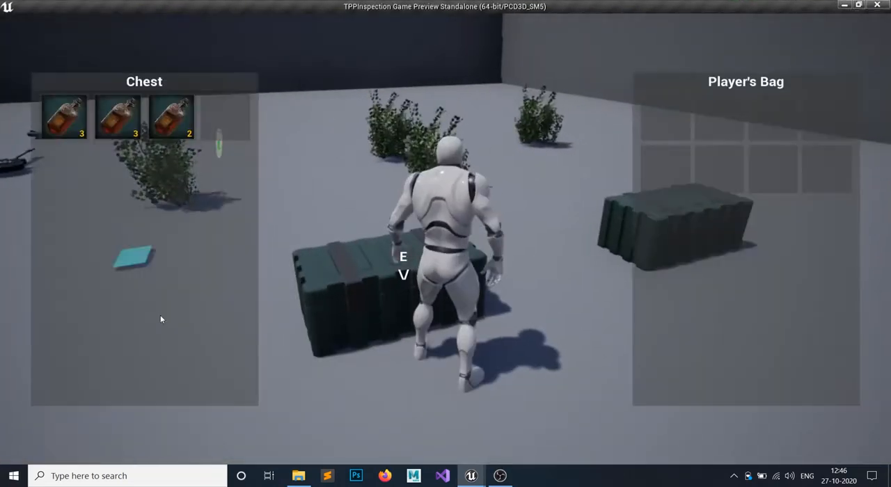
click(160, 116)
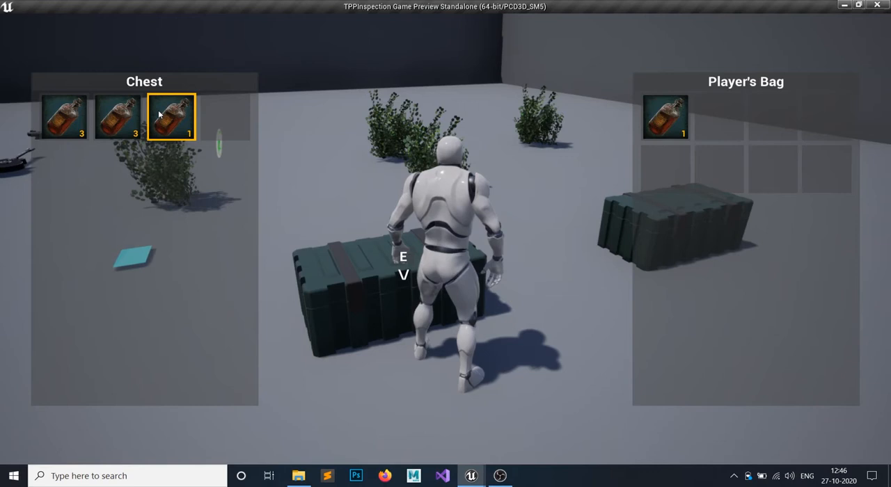
click(158, 110)
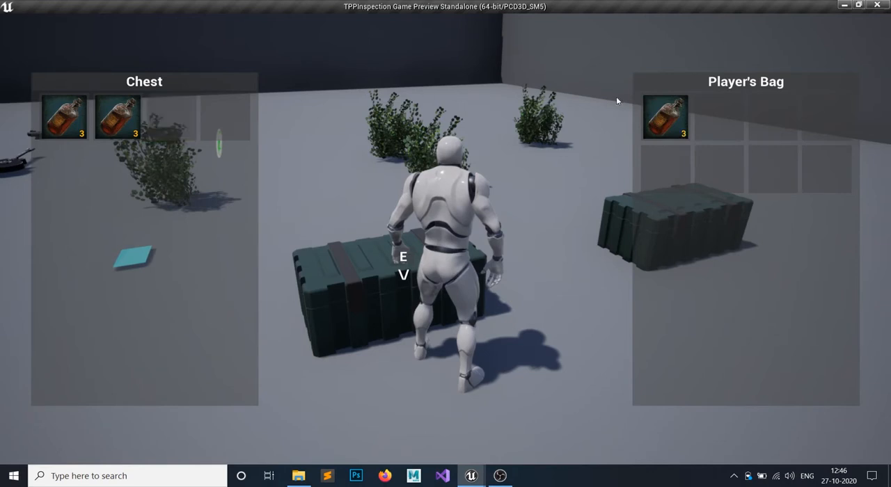
click(653, 117)
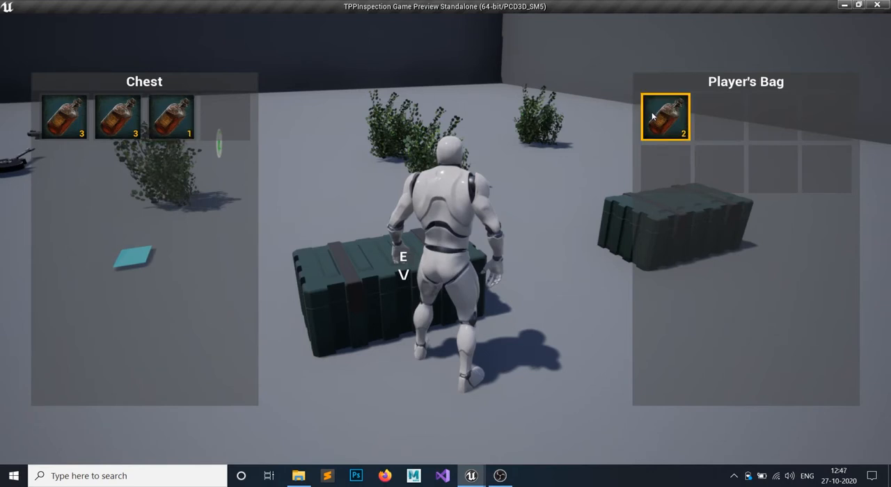
click(653, 117)
click(672, 118)
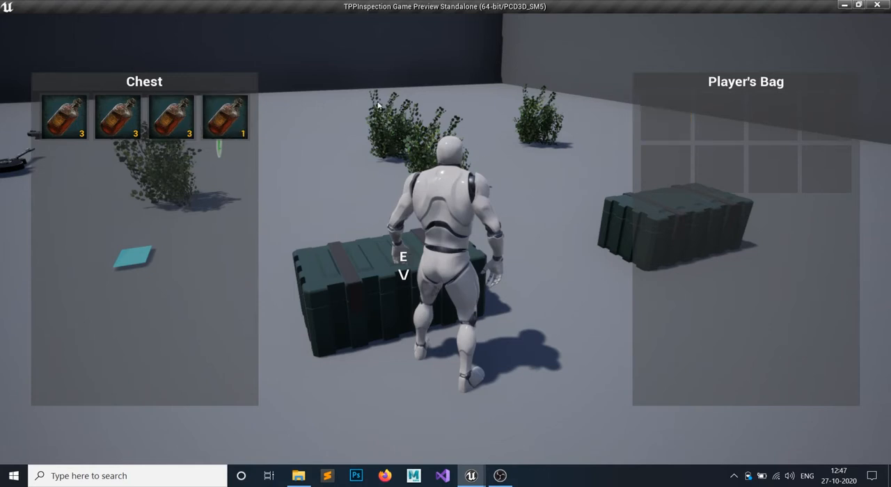
key(e)
key(Escape)
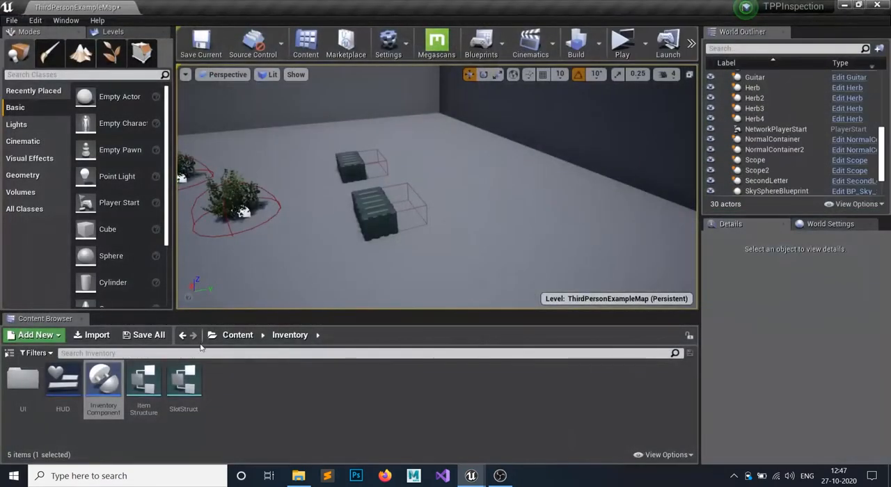
Step: In InventoryComponent, replace the '<' node with integer '<=' feeding the Branch Condition and compile
double_click(103, 383)
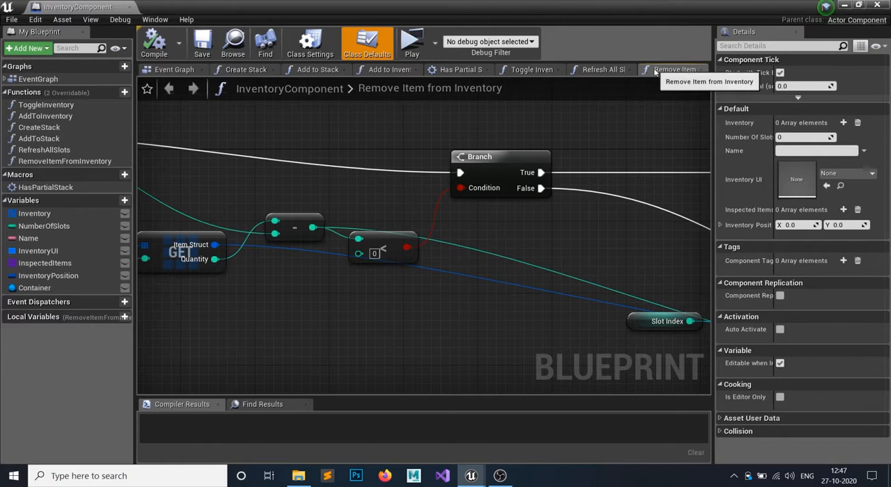
click(389, 255)
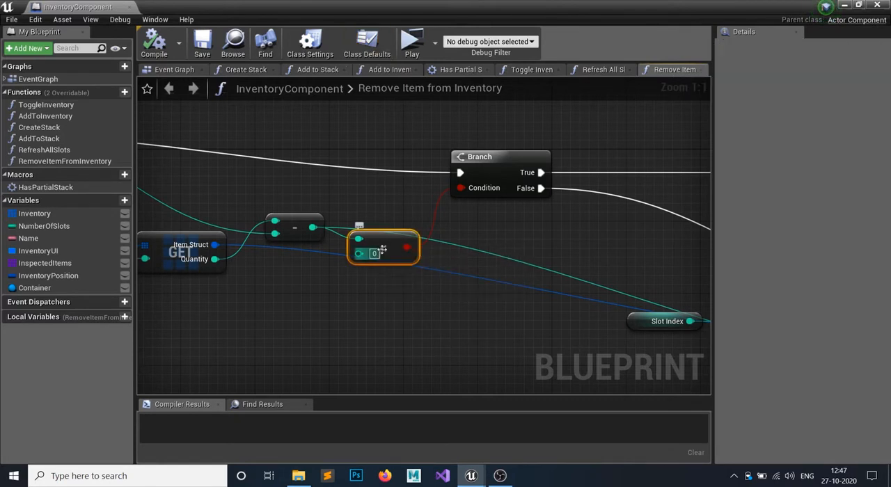
key(Delete)
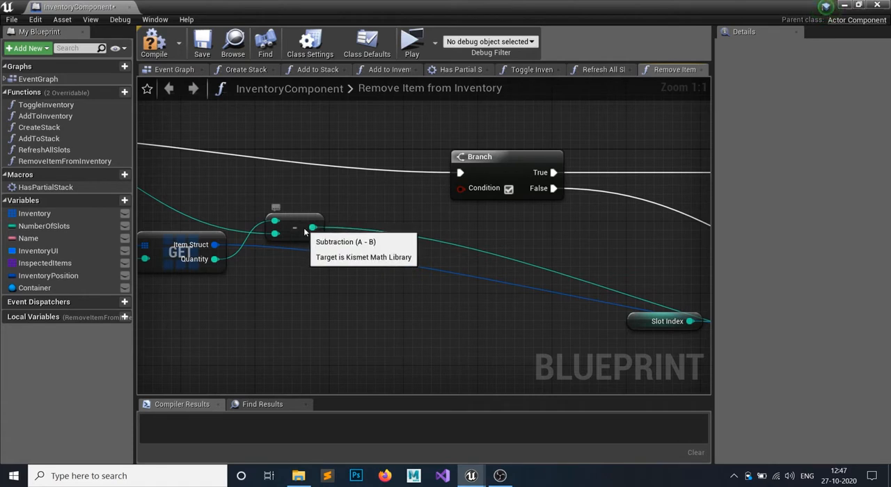
drag(313, 228, 345, 244)
text(<)
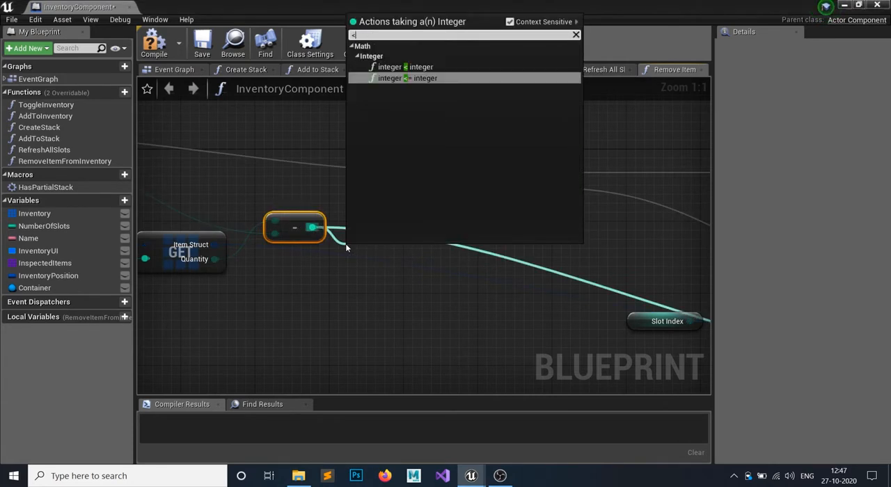
key(Return)
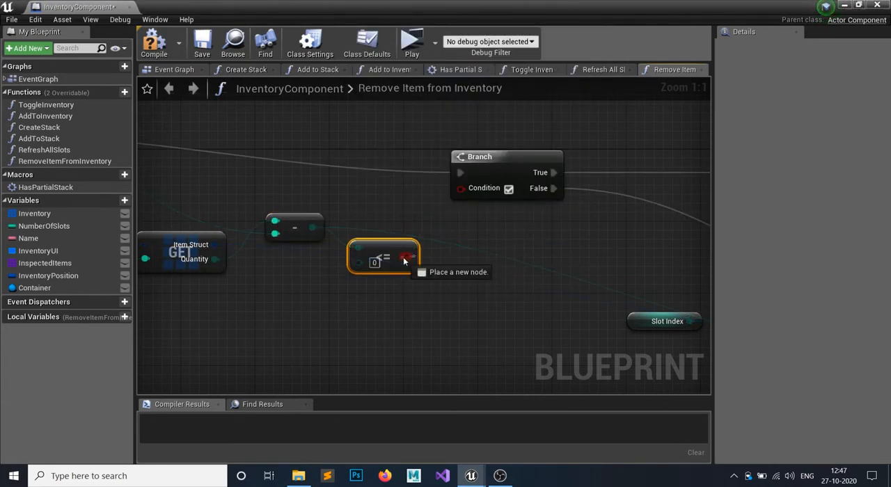
drag(404, 261, 460, 188)
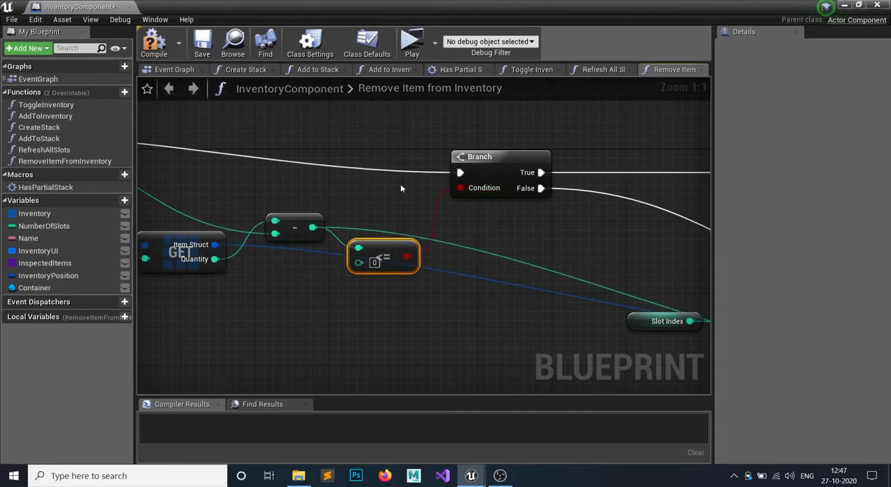
click(154, 43)
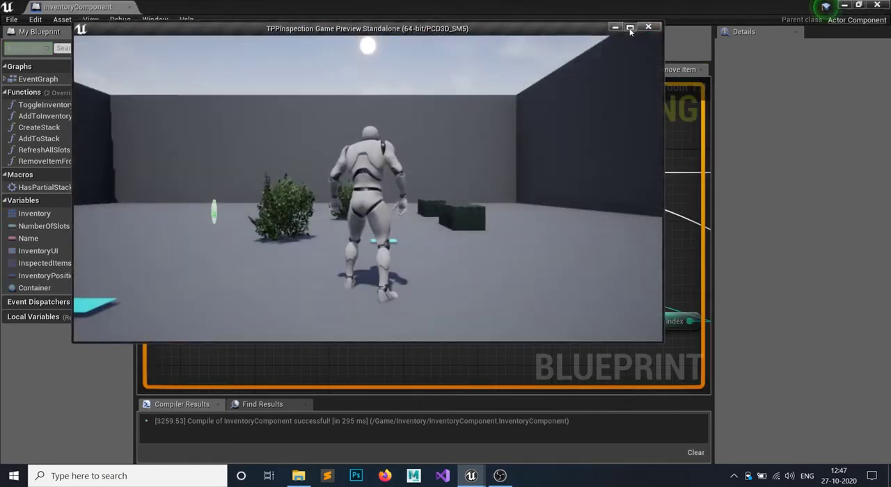
click(637, 28)
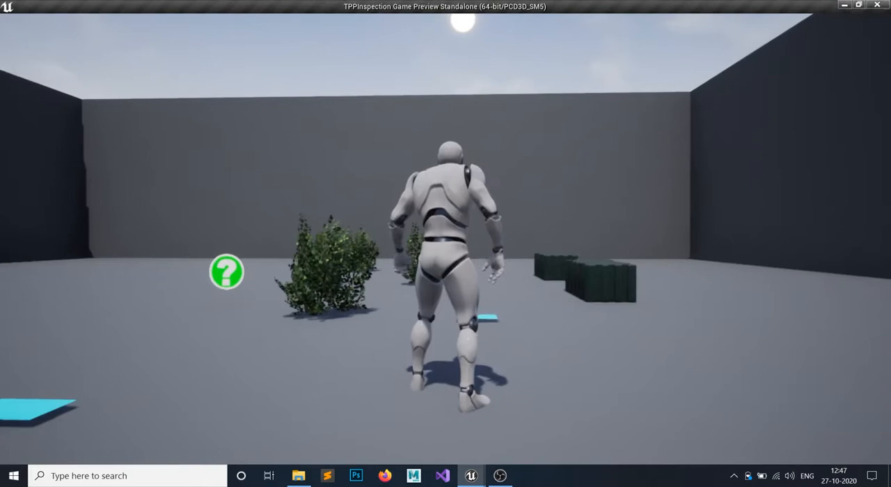
key(w)
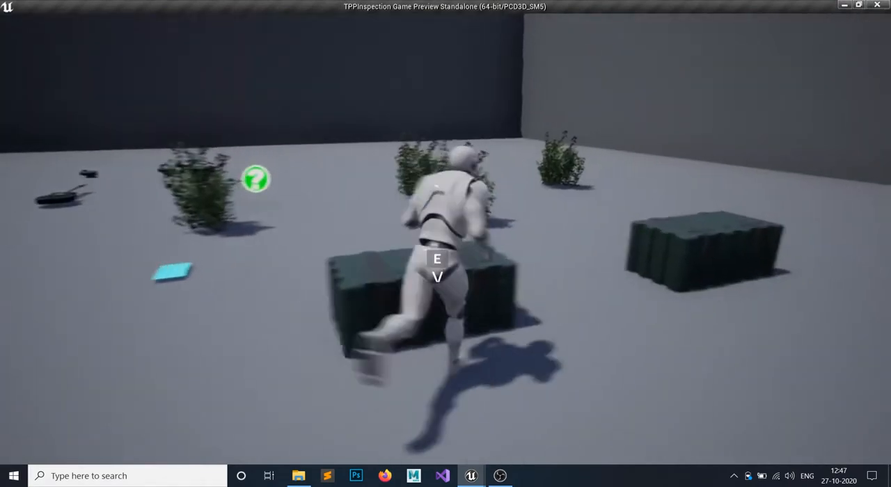
key(e)
click(167, 106)
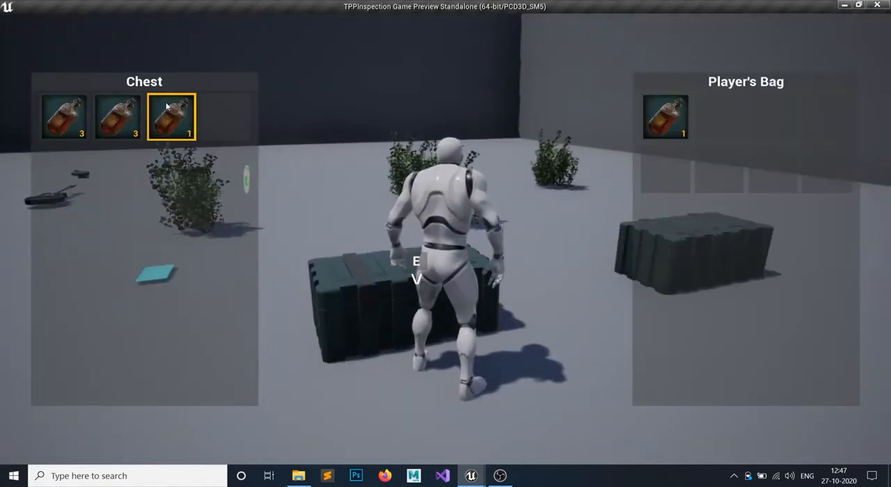
click(167, 106)
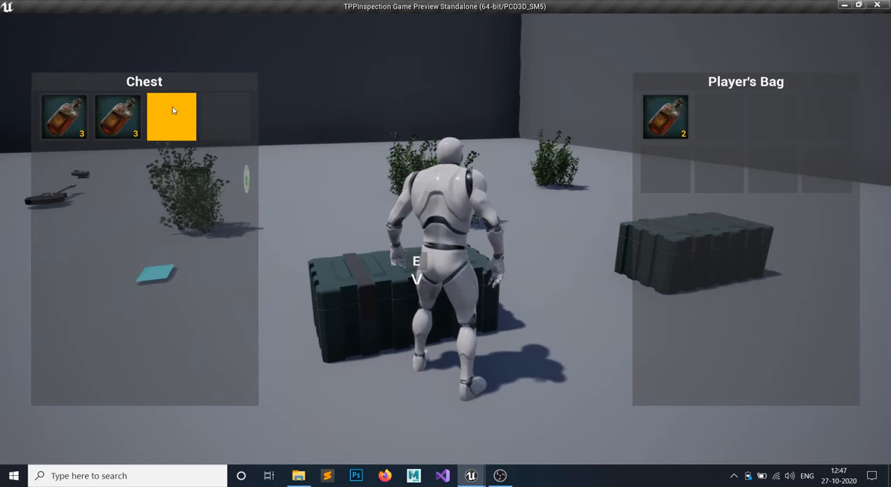
click(126, 128)
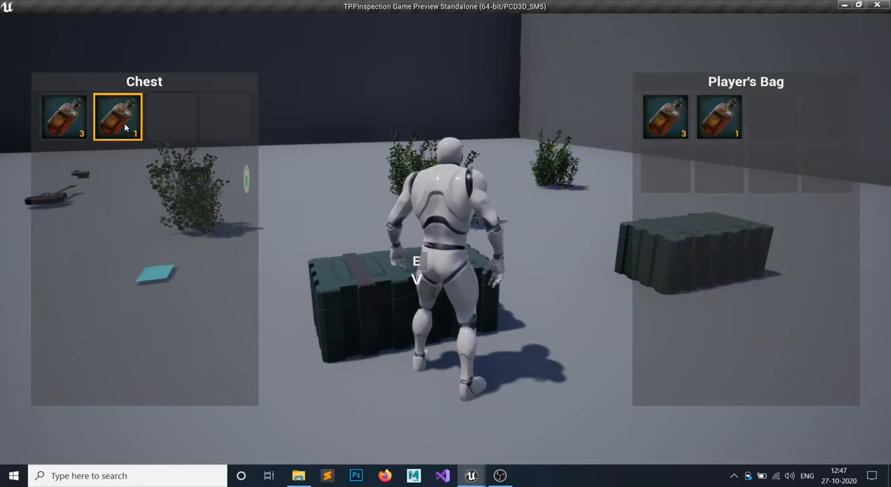
click(125, 128)
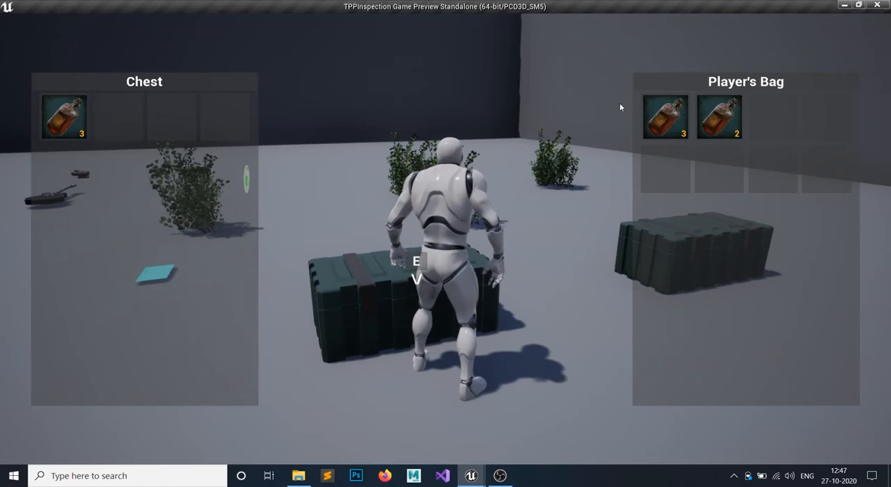
click(77, 119)
click(76, 120)
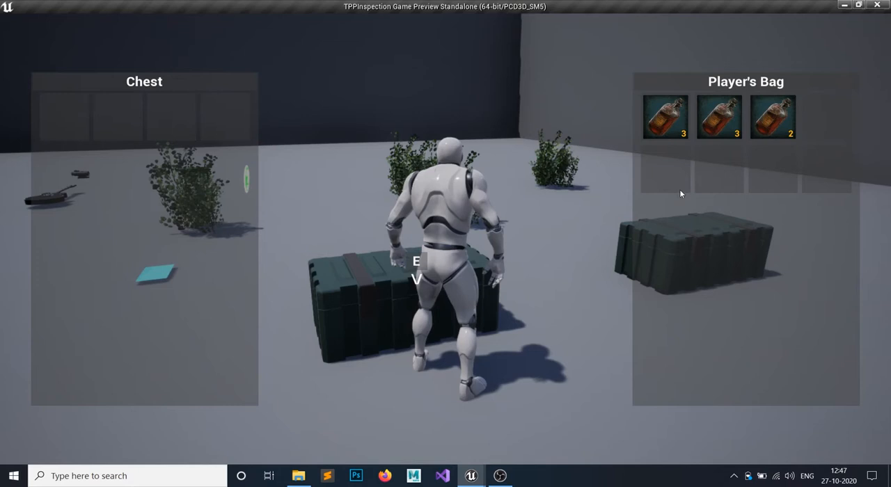
click(778, 120)
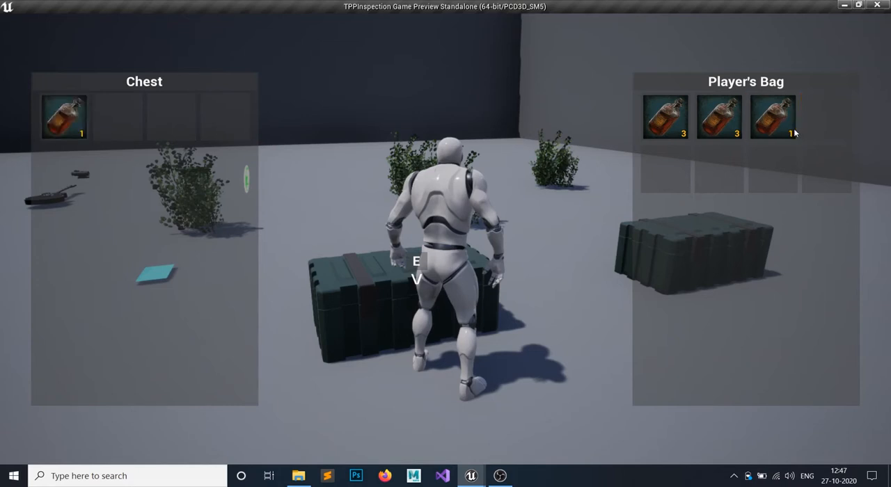
click(794, 133)
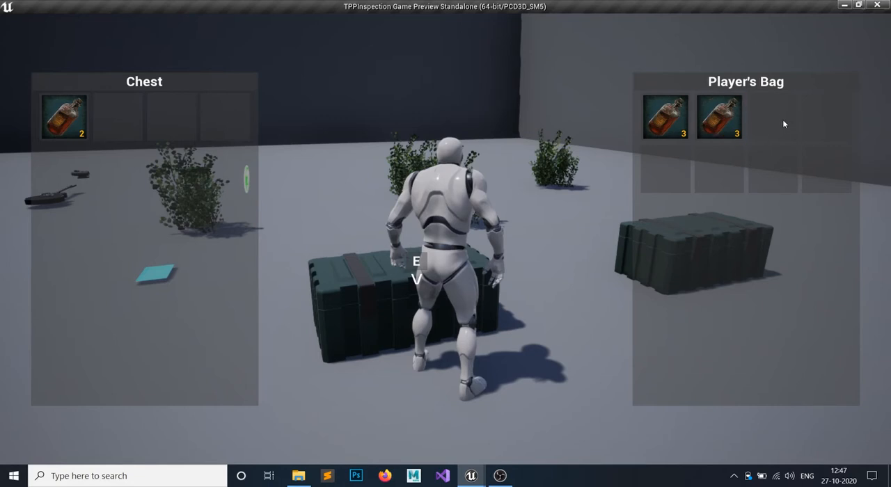
click(738, 118)
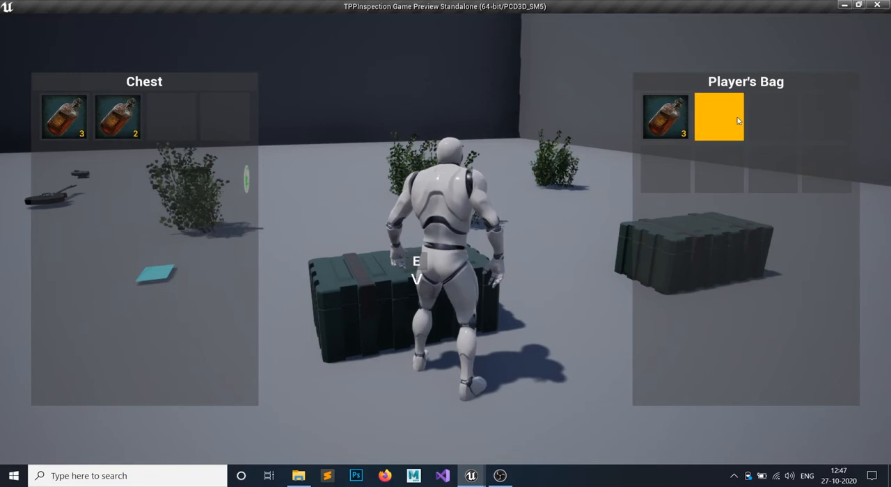
click(670, 121)
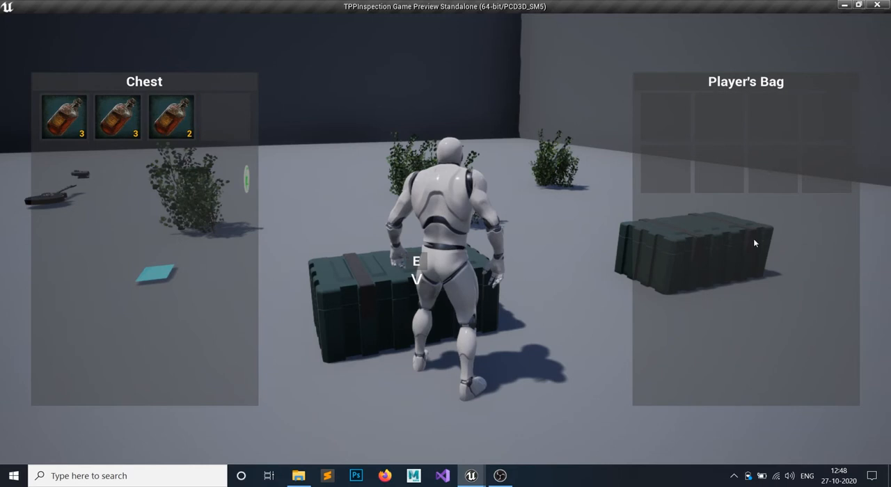
key(e)
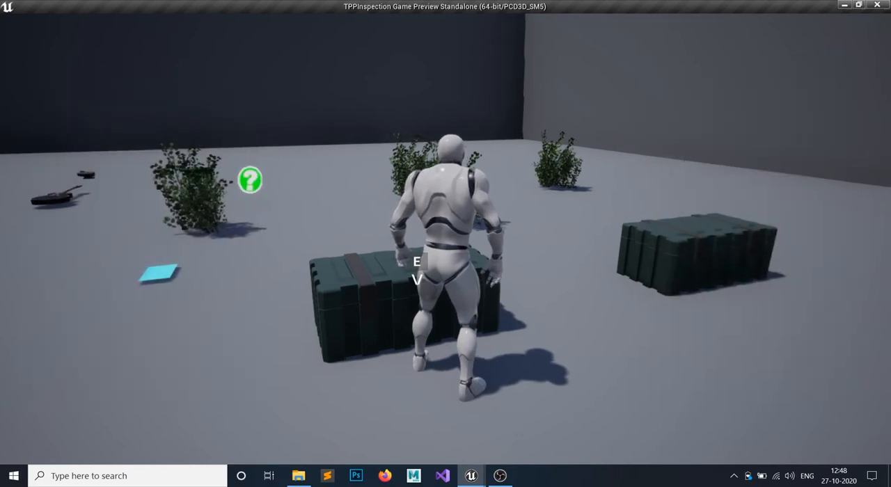
key(e)
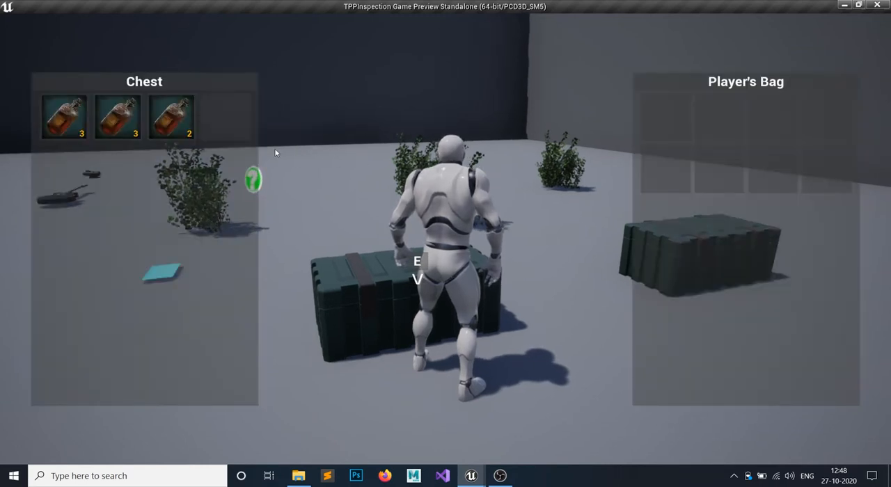
click(177, 123)
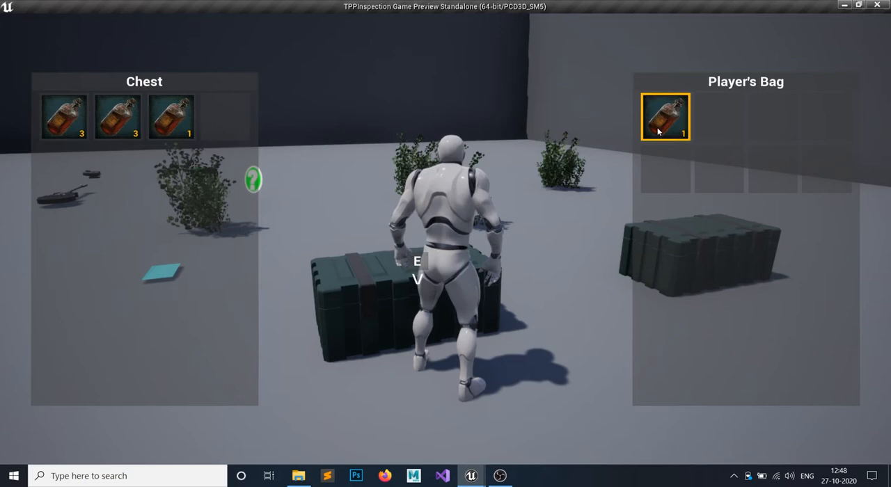
key(e)
key(Escape)
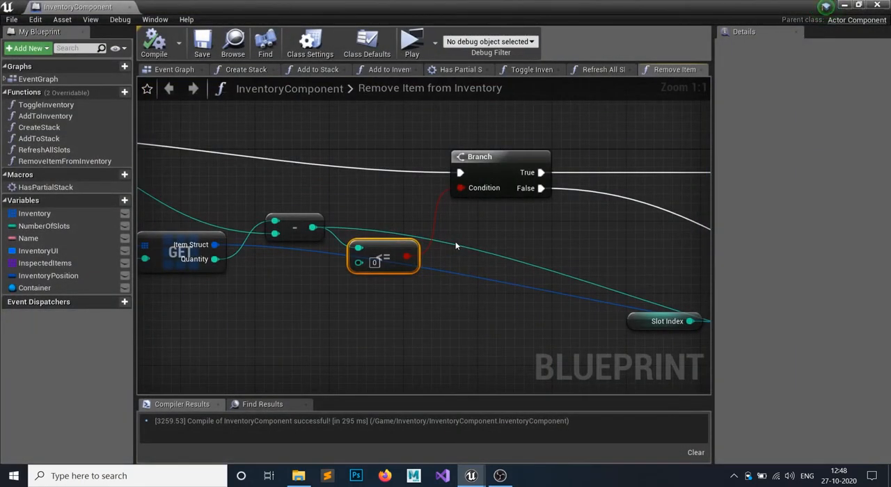
Step: Inspect the Toggle Inventory graph around Cast To ThirdPersonCharacter without adding any node
click(246, 141)
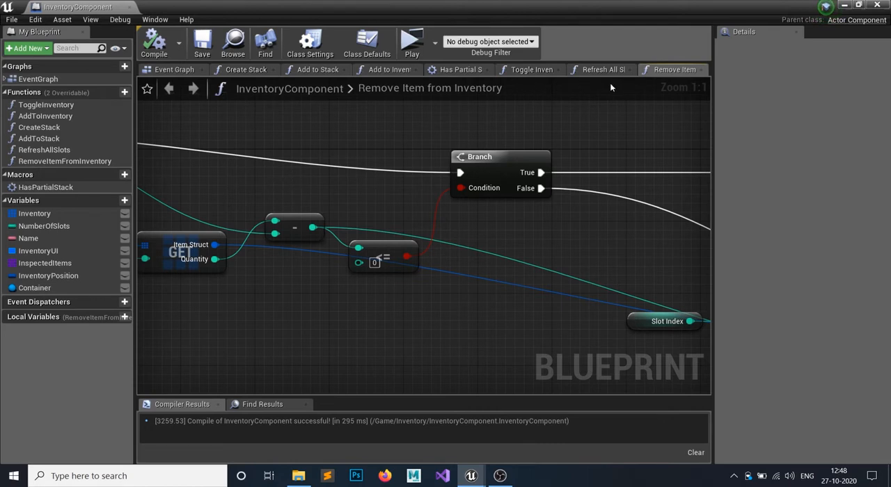
click(531, 70)
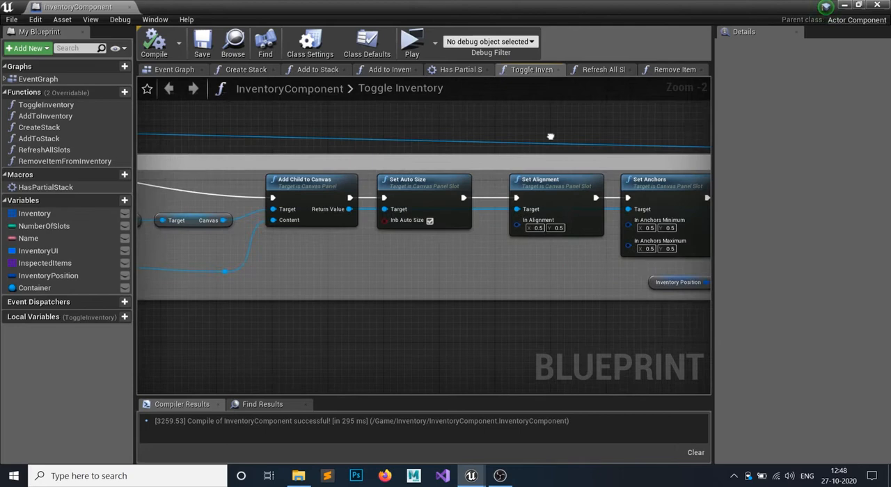
right_drag(550, 137, 510, 176)
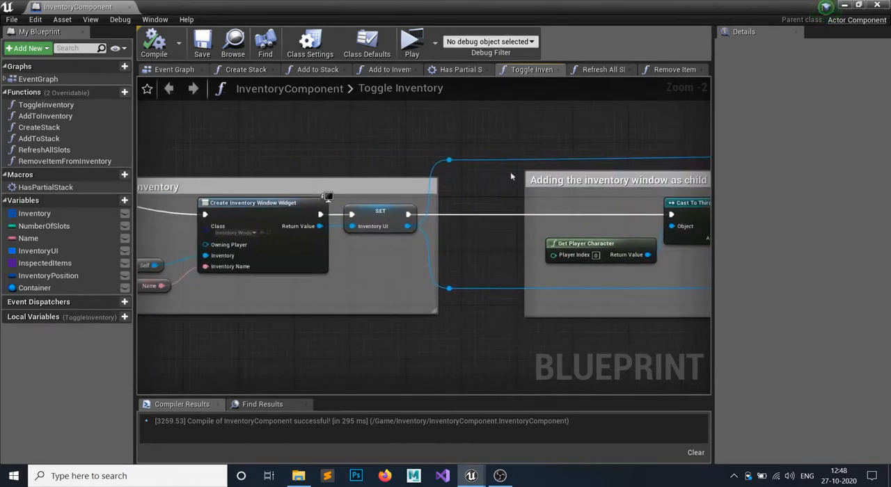
right_drag(502, 142, 391, 190)
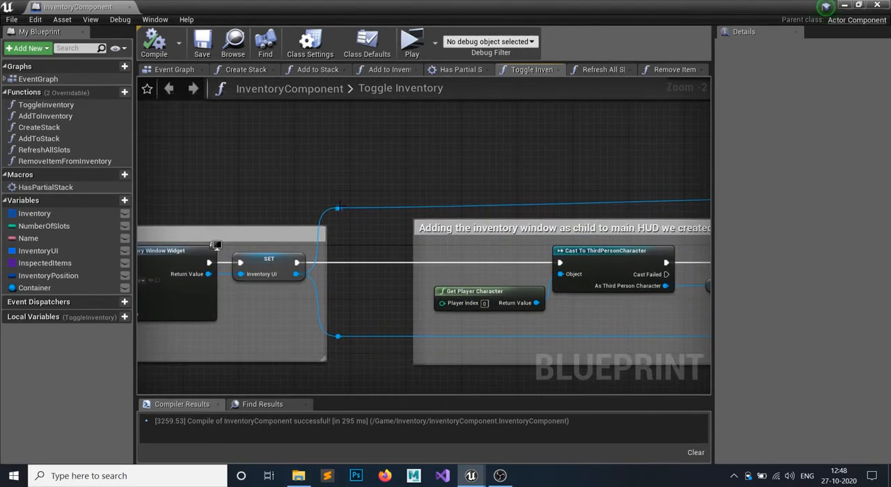
click(585, 254)
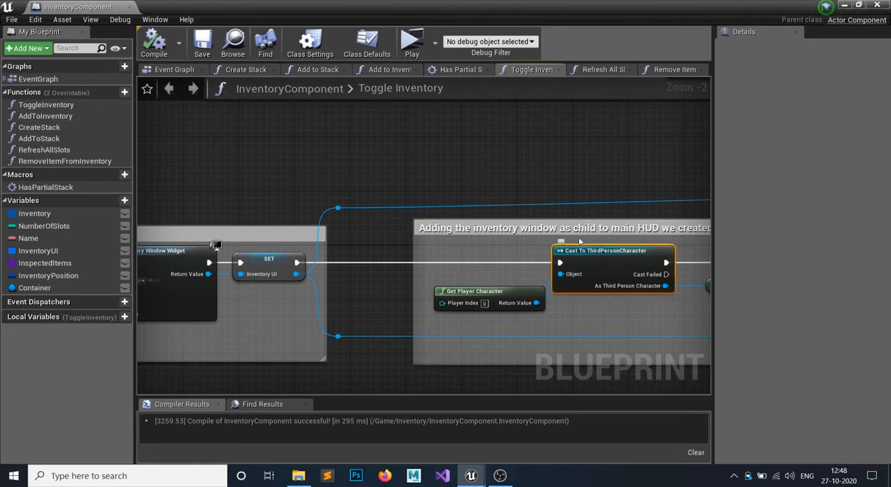
drag(338, 208, 382, 178)
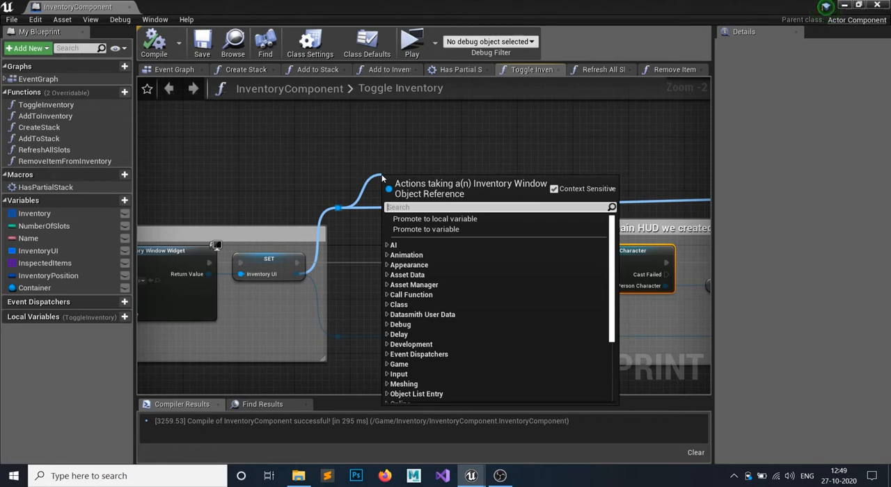
text(getsi)
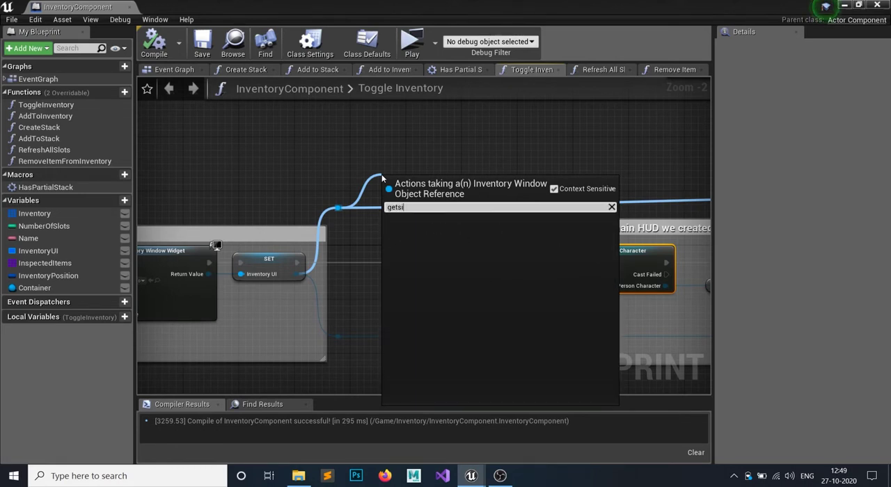
key(Escape)
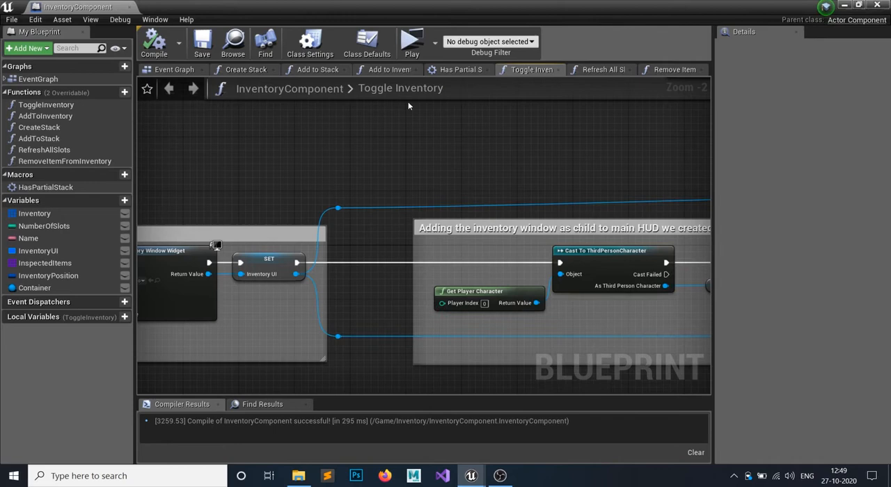
Step: Rename InventoryWindow's size box to SizeBox, tick Is Variable, compile and save the widget
click(876, 6)
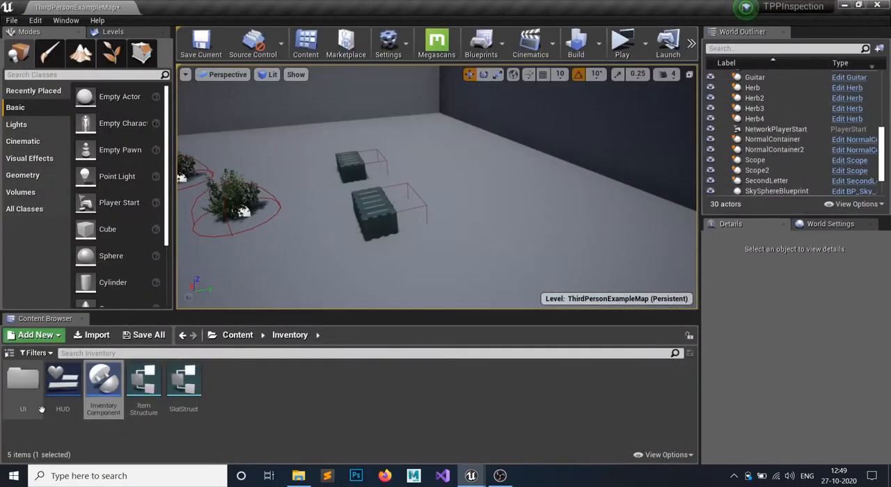
double_click(103, 383)
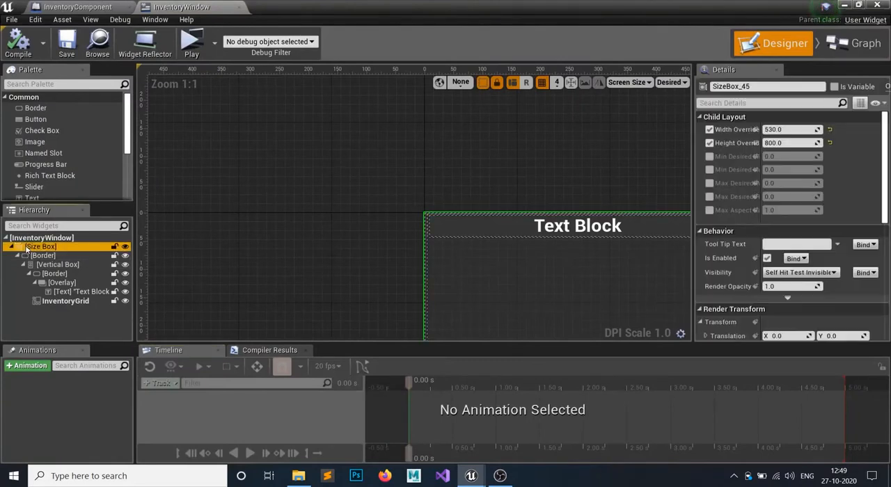
click(731, 87)
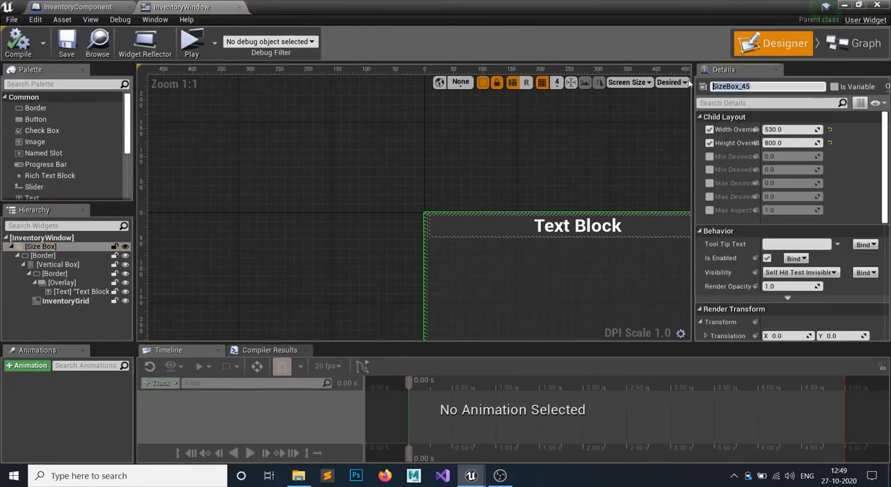
text(Si)
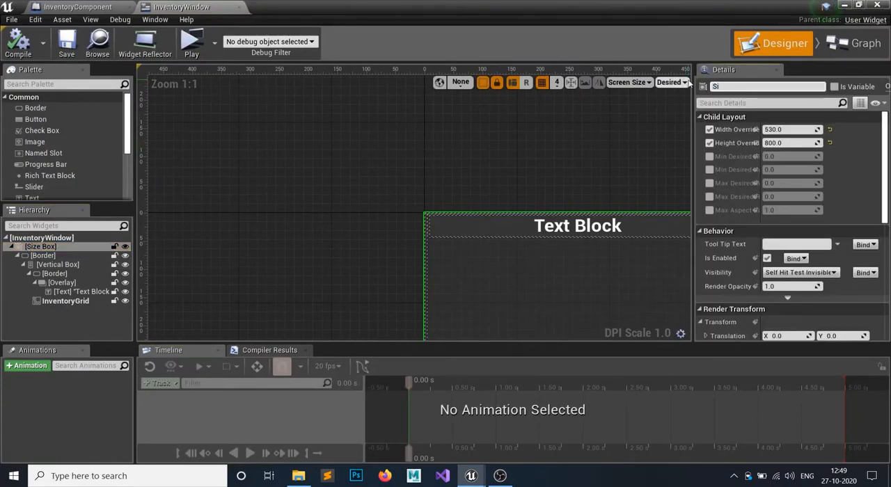
text(zeBox)
click(835, 87)
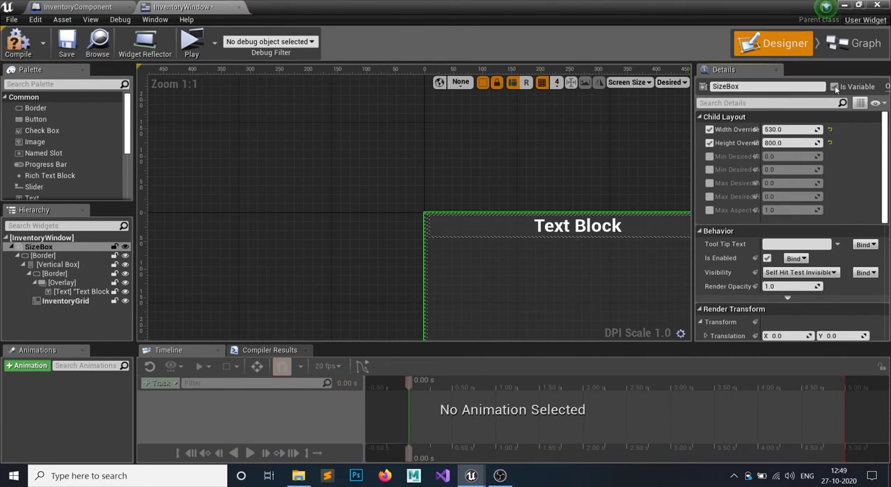
click(20, 45)
click(66, 43)
Step: Try getting the SizeBox in Toggle Inventory, then delete the stray Size Box 45 node and recompile
click(76, 7)
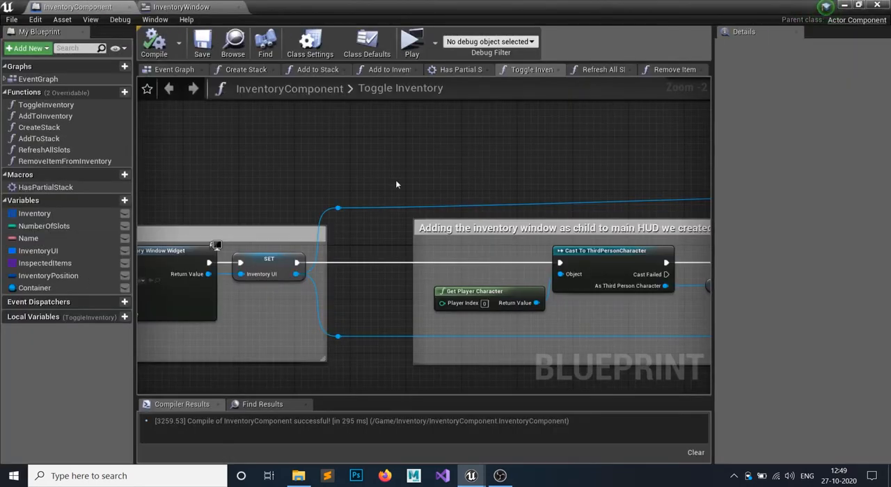
drag(337, 208, 382, 153)
text(ge)
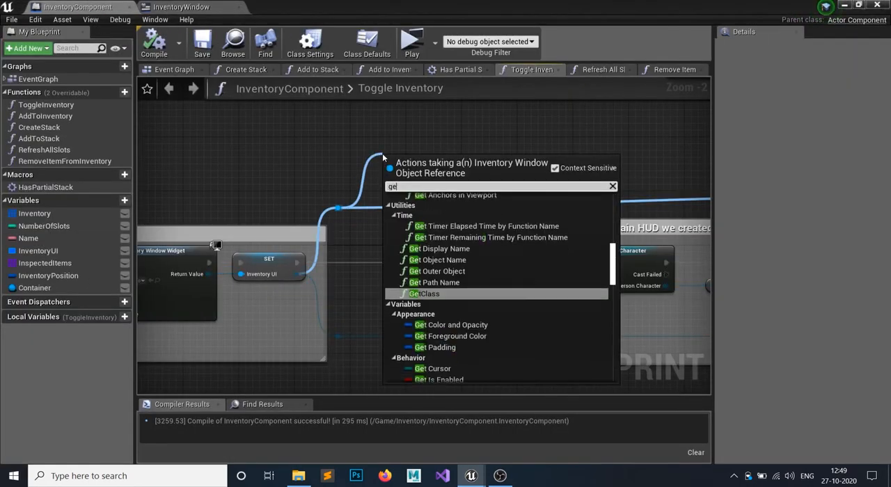
text(tsize)
key(Return)
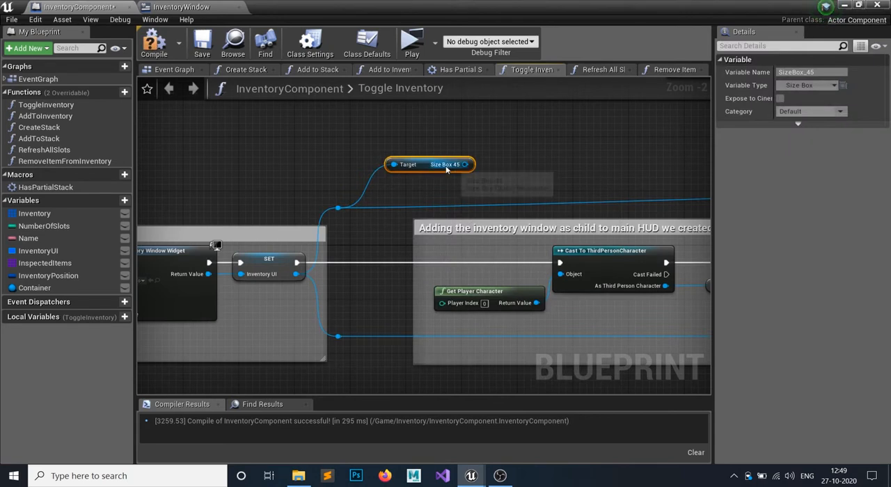
drag(467, 164, 524, 165)
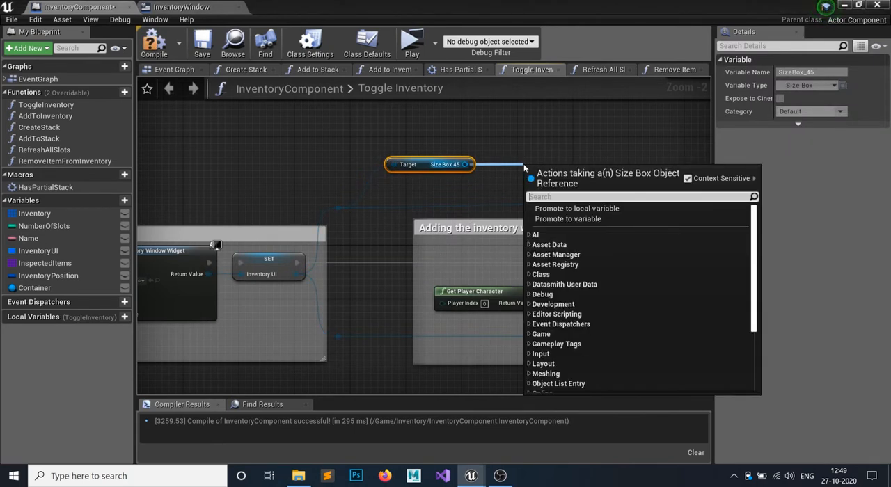
click(417, 131)
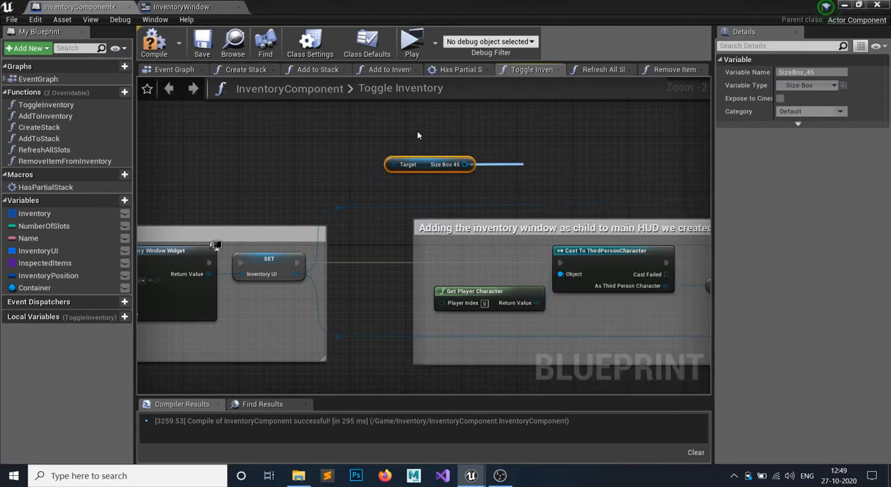
click(202, 43)
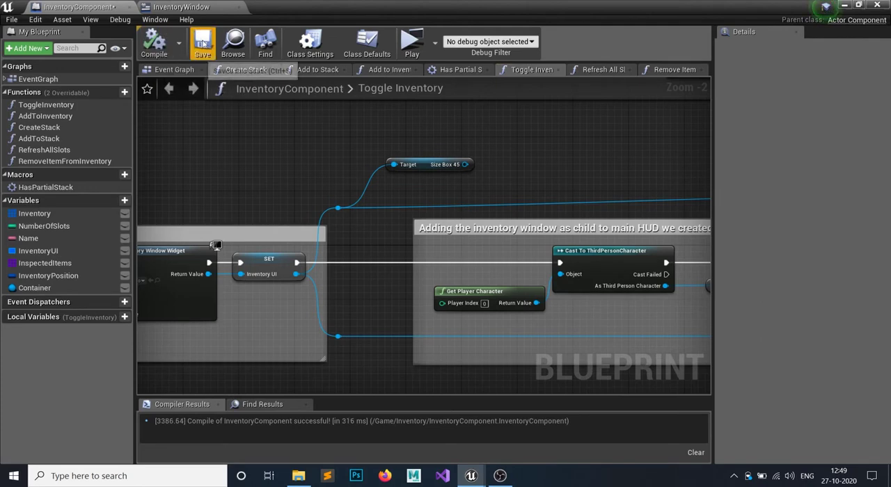
click(183, 7)
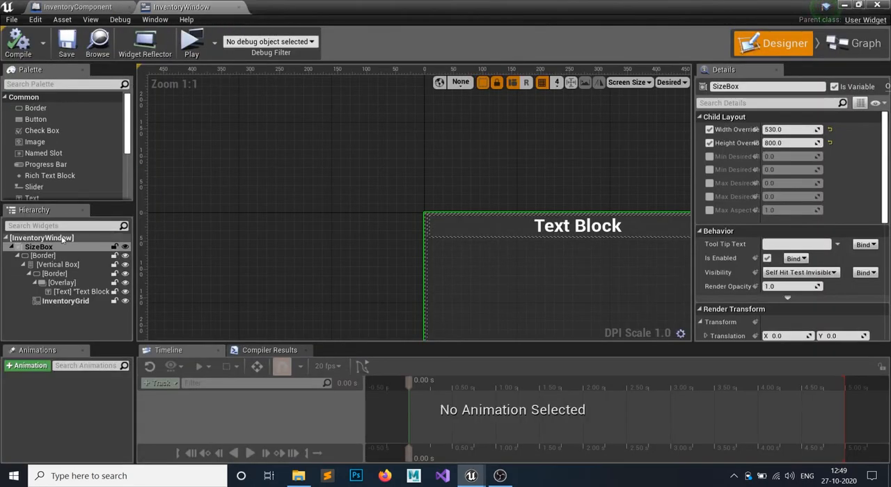
click(78, 7)
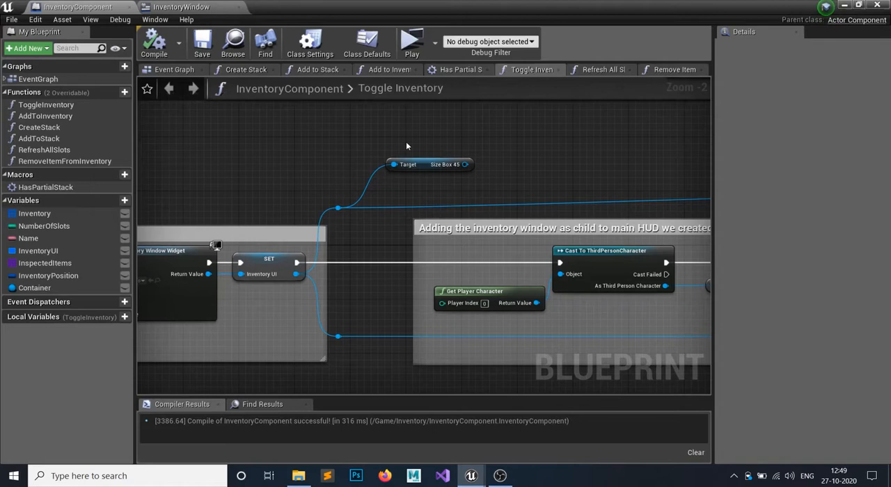
key(Delete)
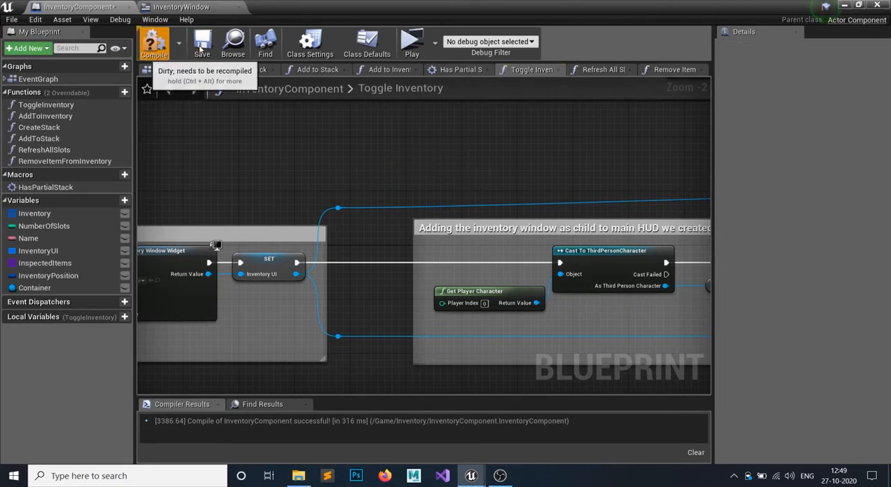
click(156, 46)
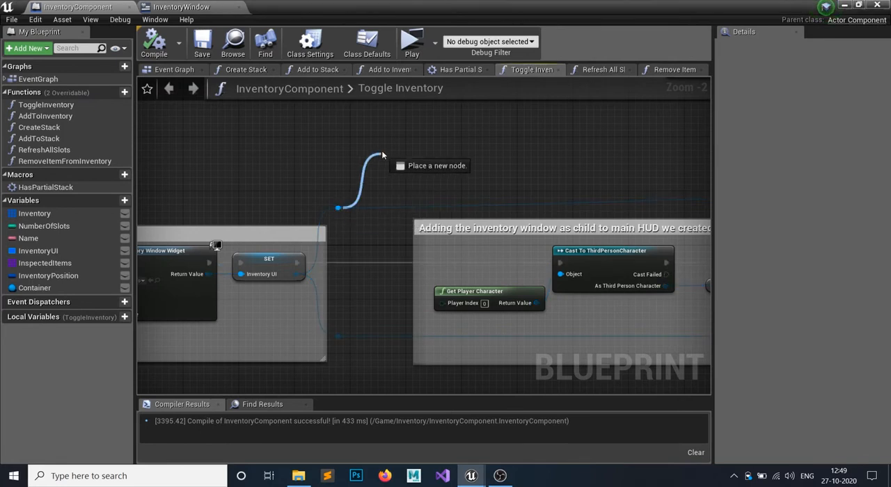
Step: Add Get SizeBox and Set Height Override, wired between the SET node and Cast To ThirdPersonCharacter
drag(337, 207, 381, 150)
text(getsi)
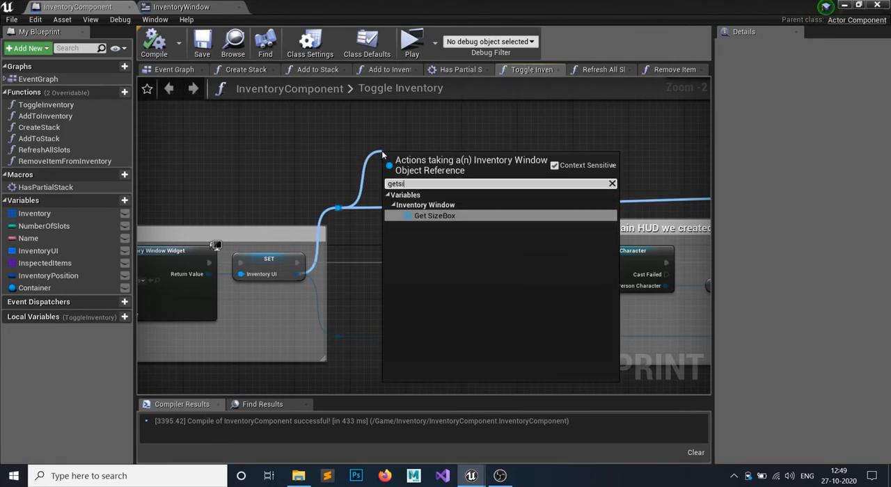
key(Return)
drag(466, 157, 489, 162)
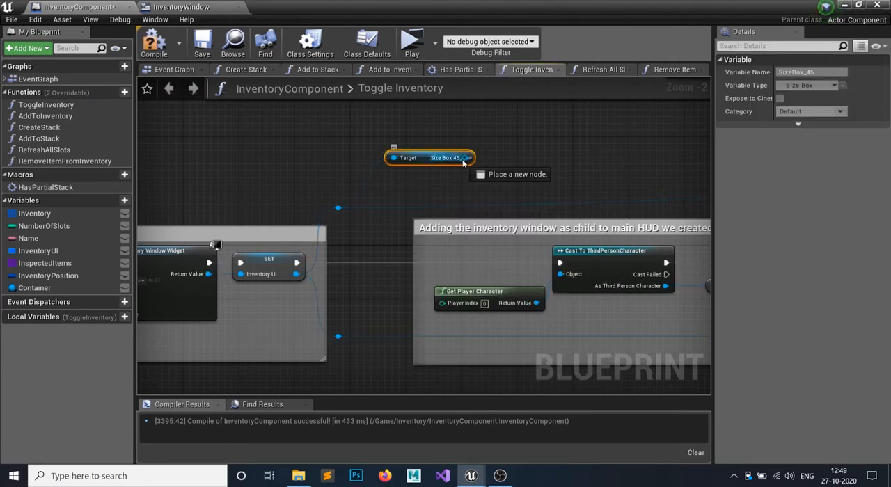
text(hei)
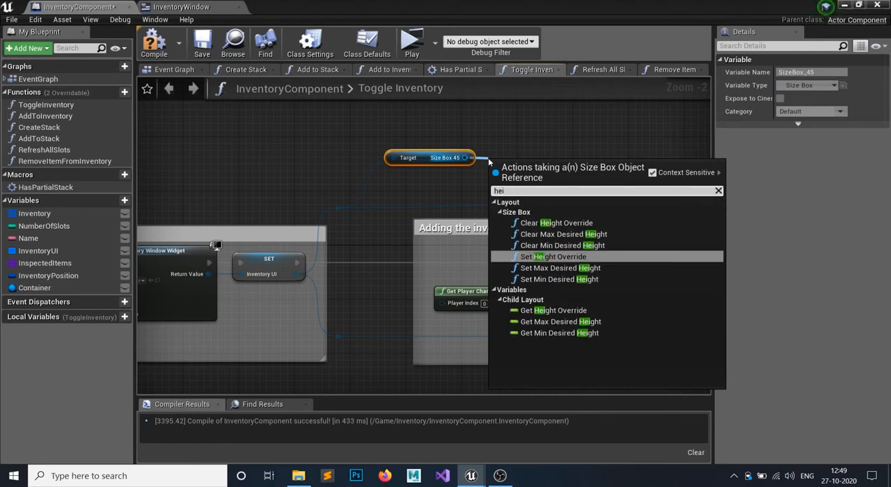
key(Return)
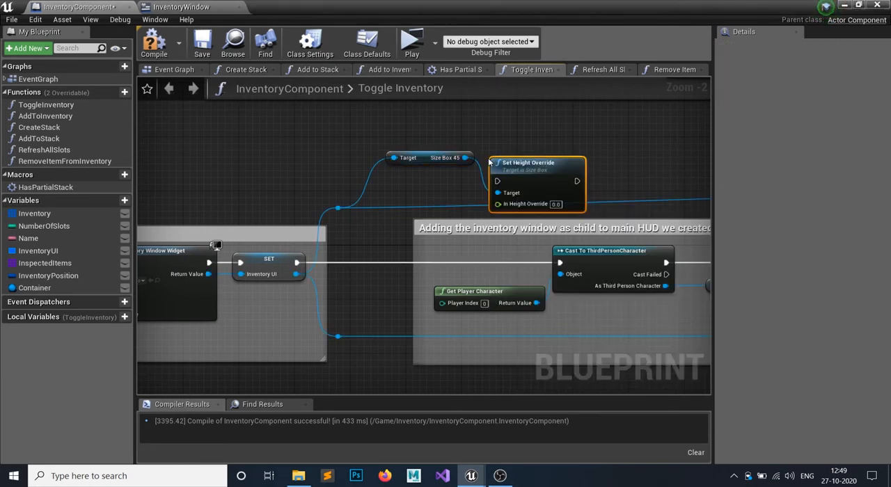
drag(499, 181, 297, 262)
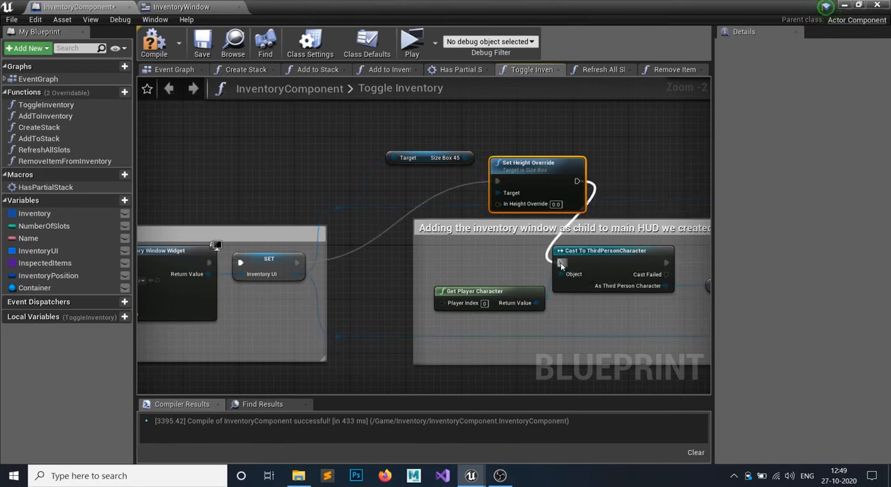
drag(580, 182, 561, 262)
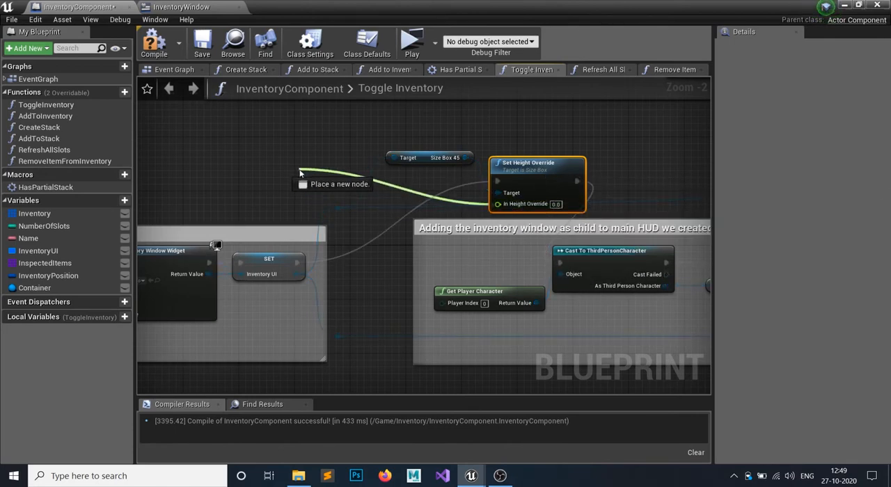
Step: Promote In Height Override to an InventoryHeight variable defaulting to 800, compile and save
drag(510, 208, 300, 172)
click(342, 213)
text(In)
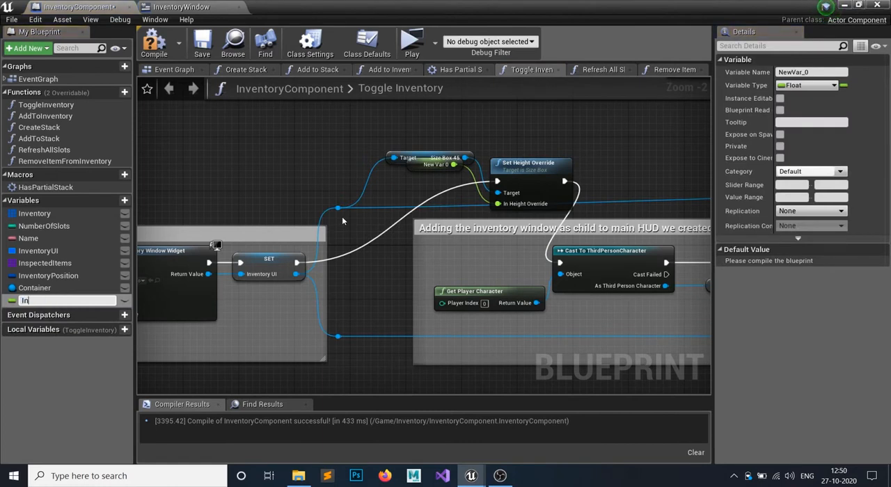
text(ven)
text(toryHeigh)
text(t)
key(Return)
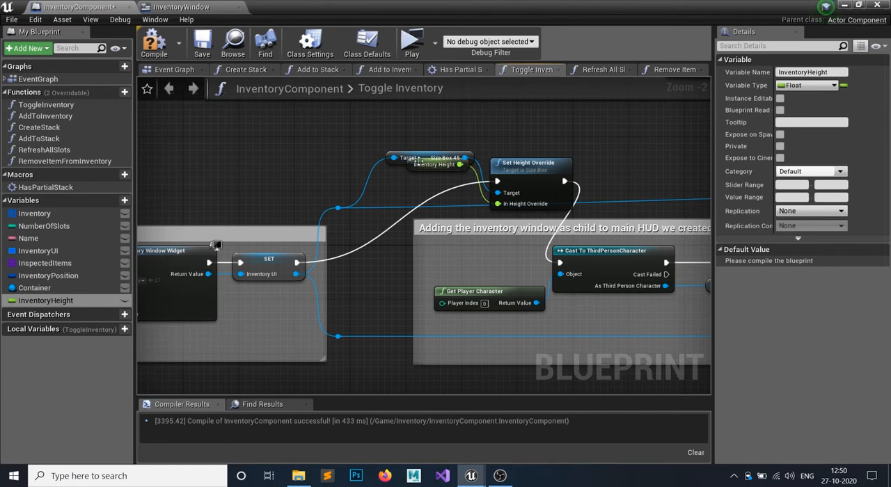
drag(412, 165, 407, 189)
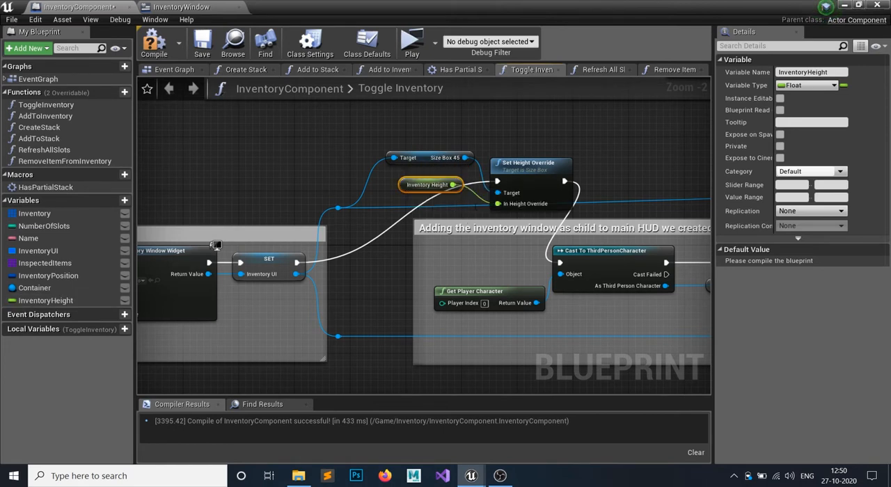
click(154, 47)
text(800)
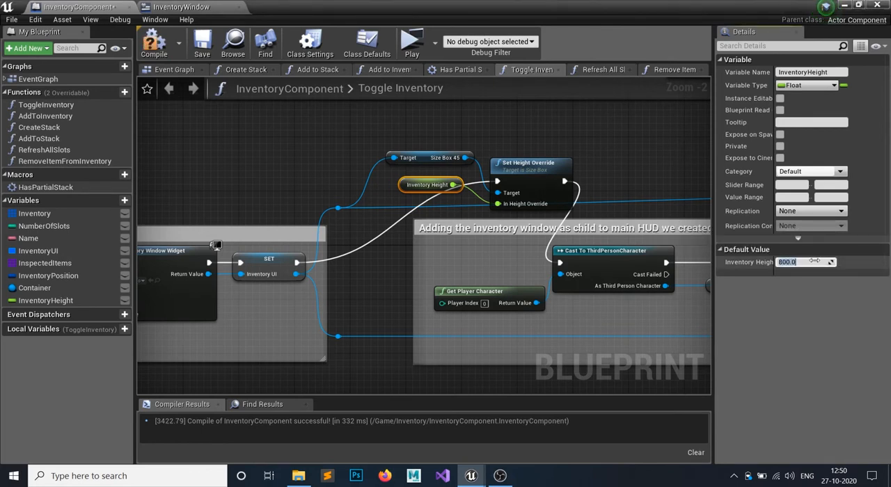
click(154, 47)
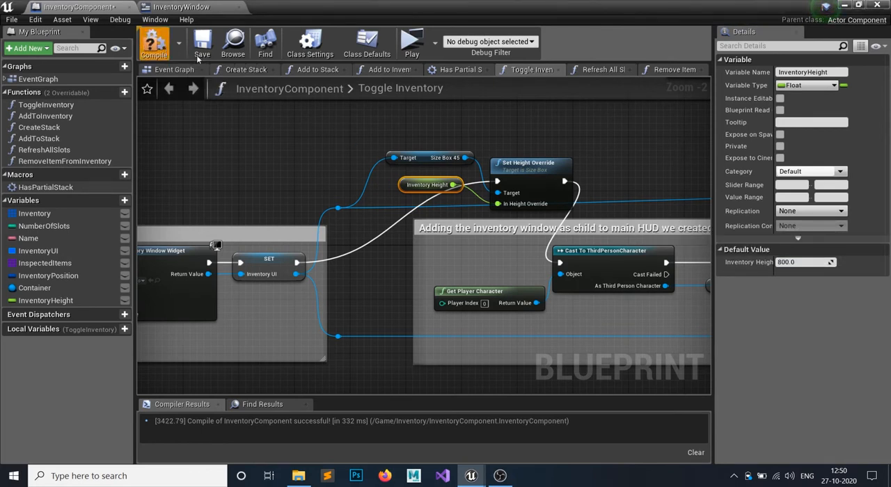
click(198, 60)
click(877, 5)
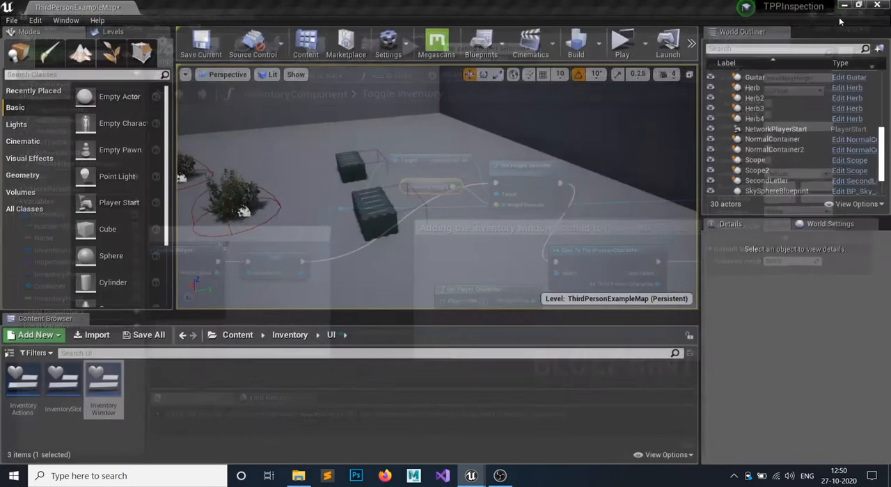
Step: Open the MasterContainer blueprint from Content/Item/Items/Container
click(238, 335)
double_click(108, 385)
double_click(23, 386)
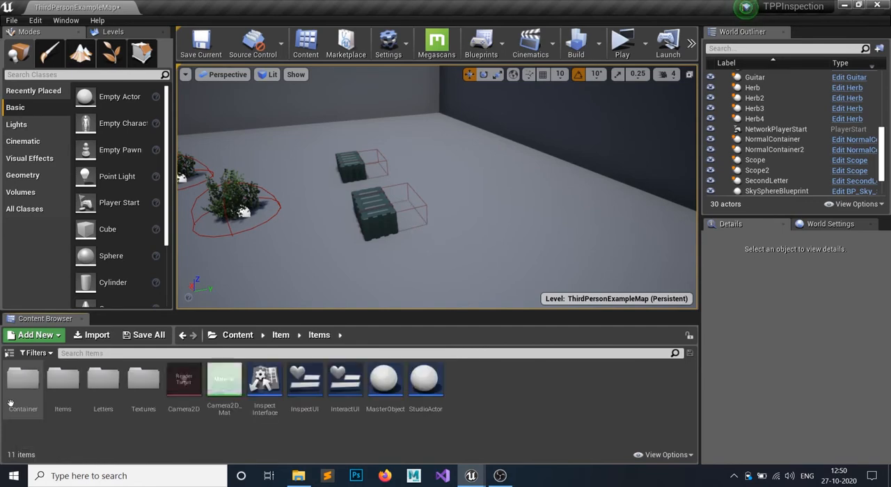
double_click(23, 390)
click(23, 397)
double_click(23, 393)
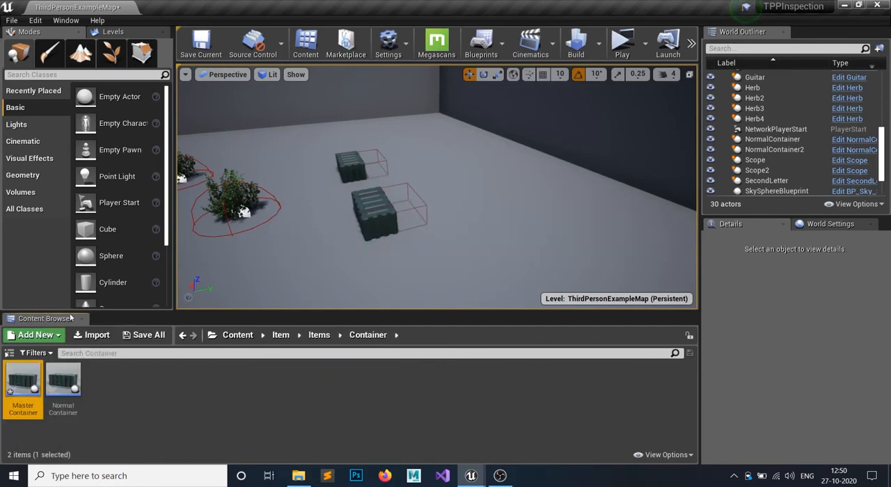
Step: Set the InventoryComponent's Inventory Height to 200 and compile MasterContainer
click(53, 110)
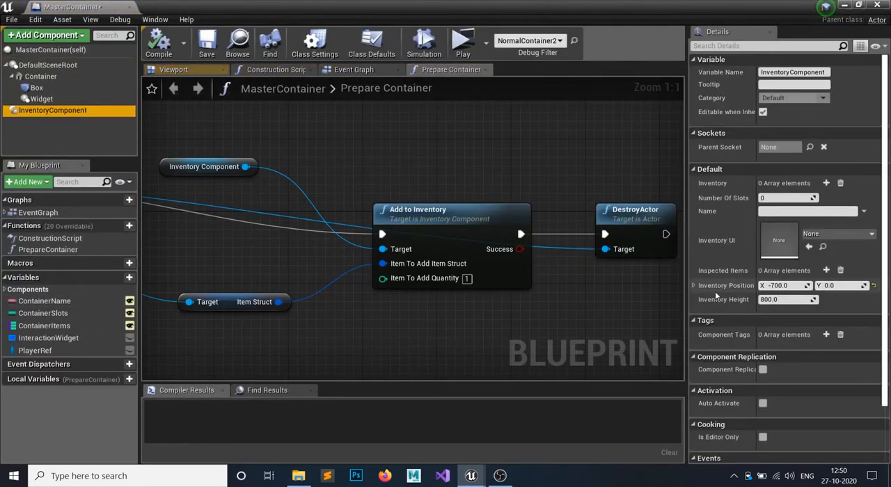
click(785, 299)
text(200)
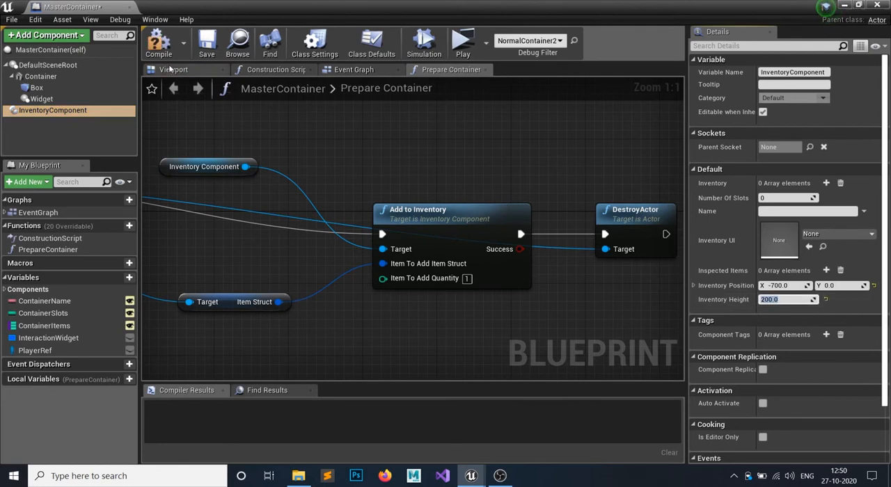
click(159, 43)
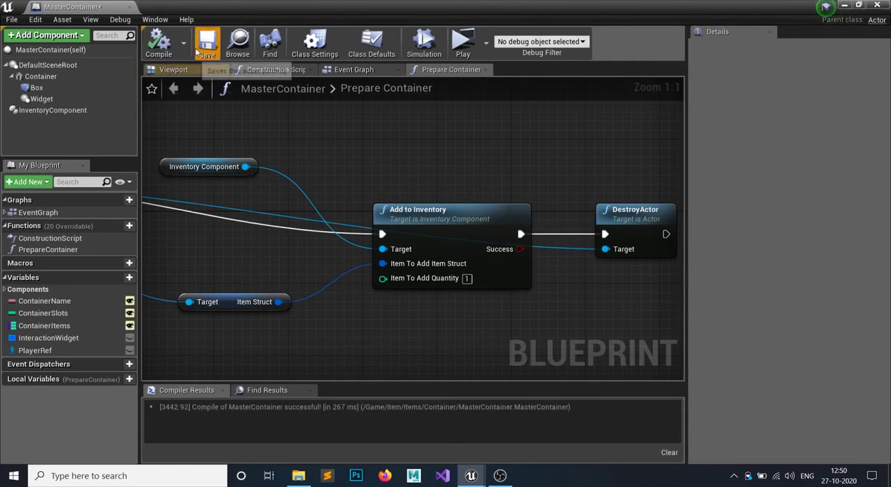
Step: Play the level, open the Chest and Container 2 inventories to check the shorter windows, then stop
click(462, 44)
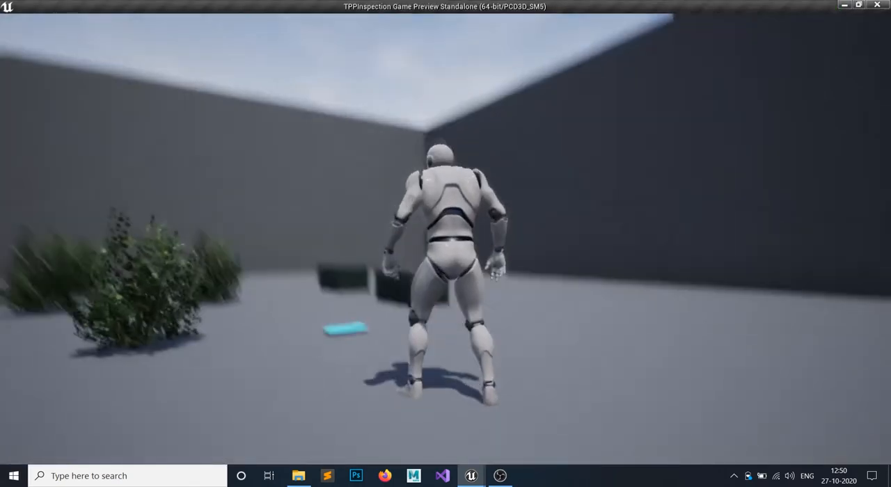
key(w)
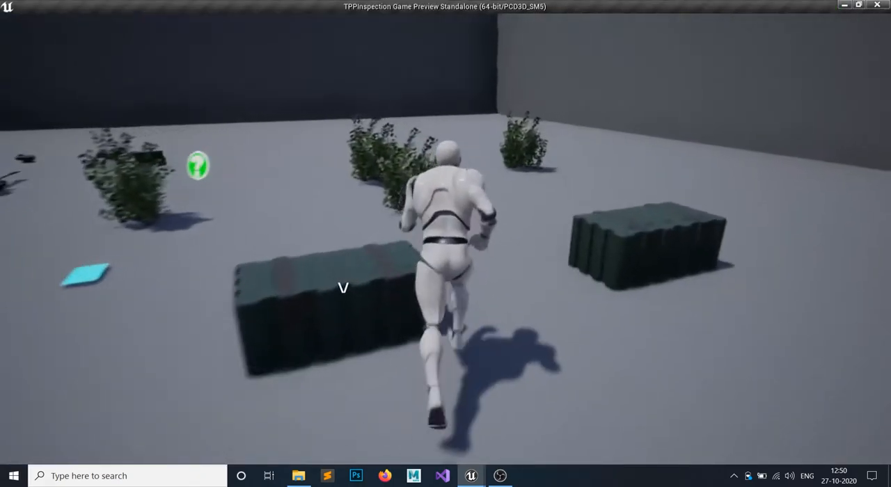
key(e)
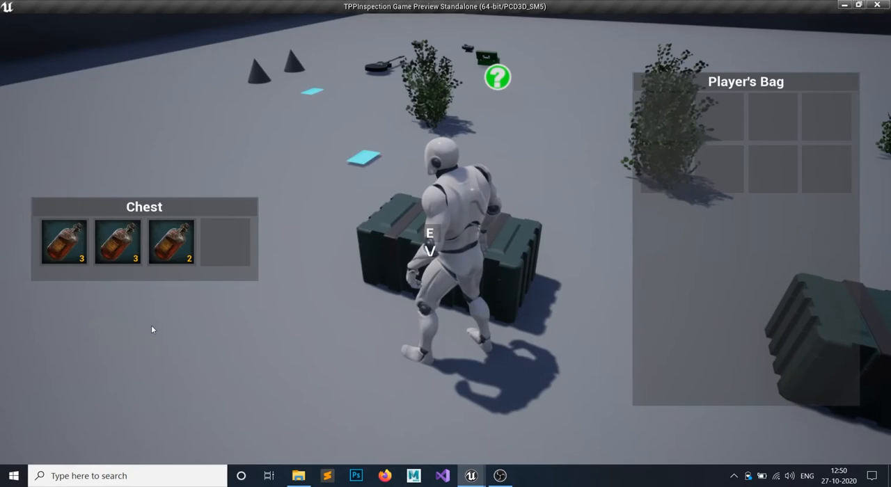
key(e)
key(w)
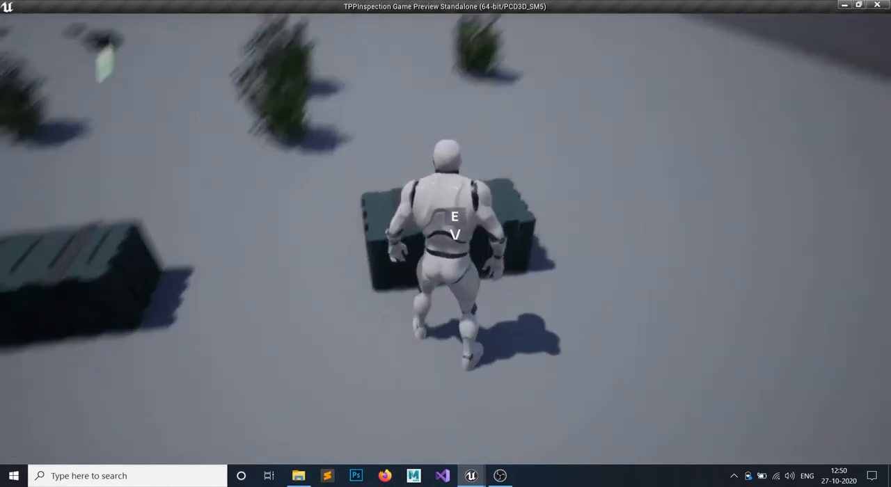
key(e)
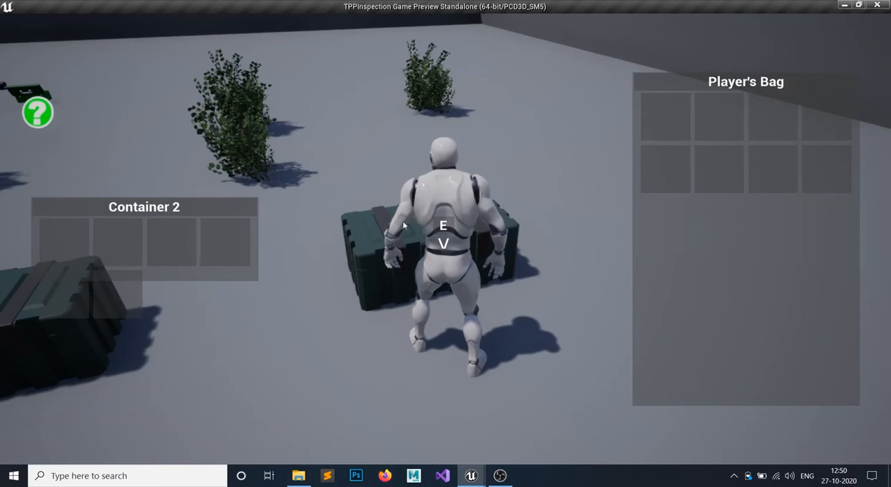
key(e)
key(Escape)
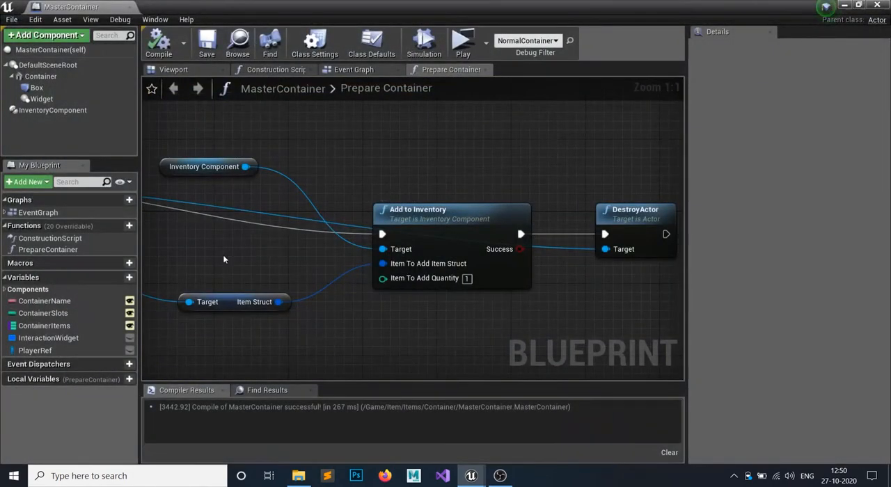
Step: Set the InventoryComponent's Inventory Height back to 800, compile and save MasterContainer
right_drag(223, 259, 429, 236)
click(277, 70)
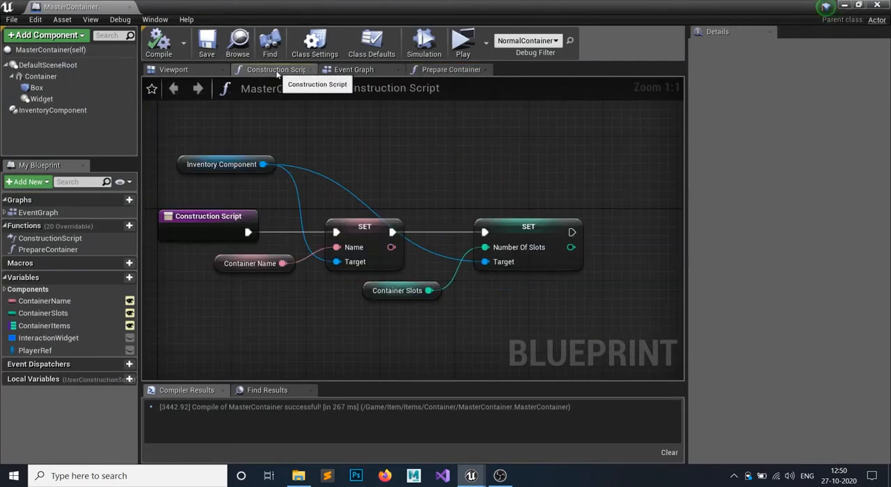
click(42, 110)
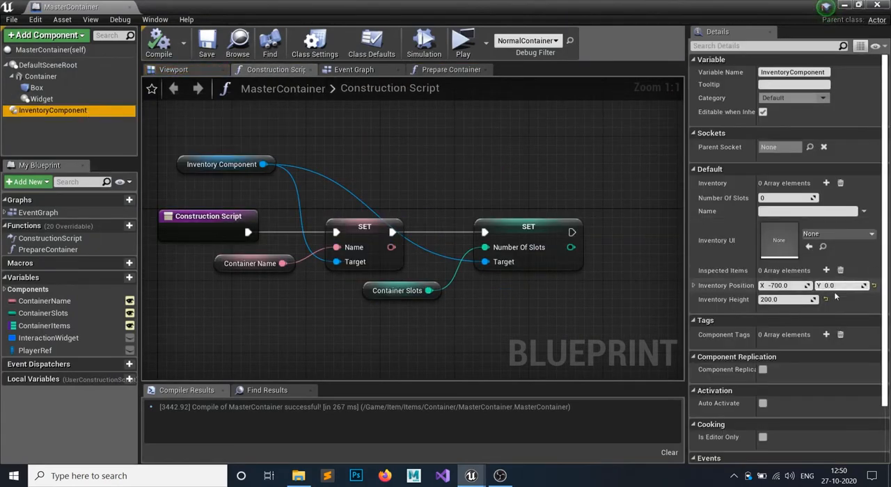
click(785, 299)
text(800)
key(Return)
click(159, 41)
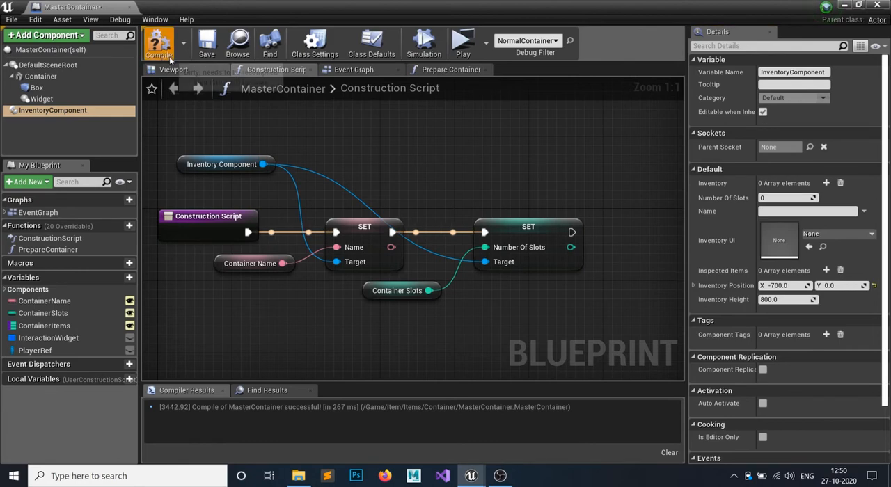
click(207, 43)
Step: Add a Set Inventory Height node on the component, running after the Number Of Slots SET
right_drag(567, 175, 538, 188)
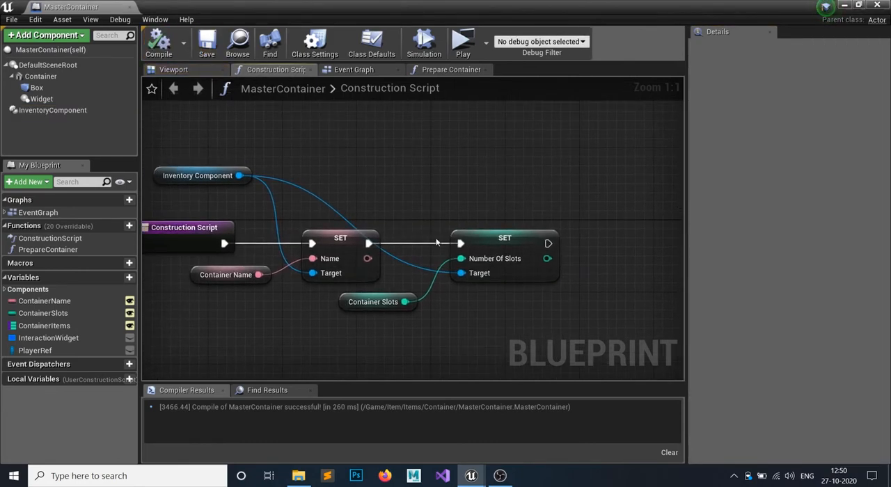
drag(239, 175, 437, 176)
text(se)
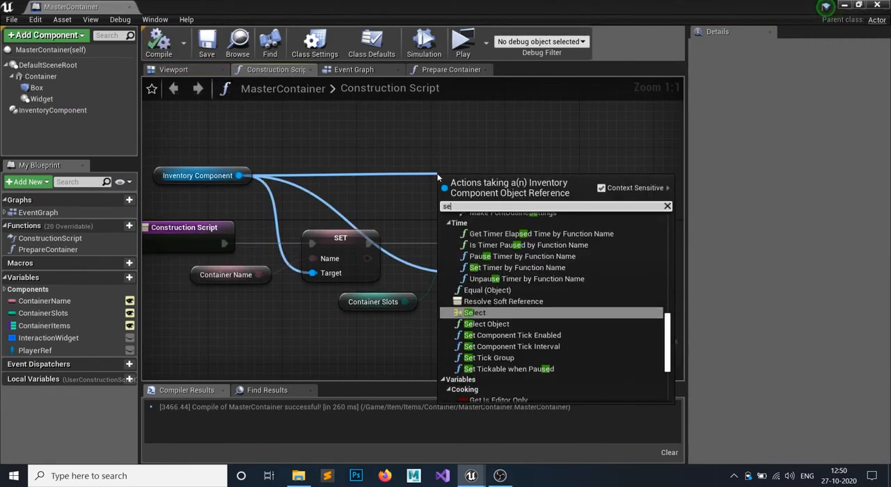
text(the)
key(BackSpace)
key(BackSpace)
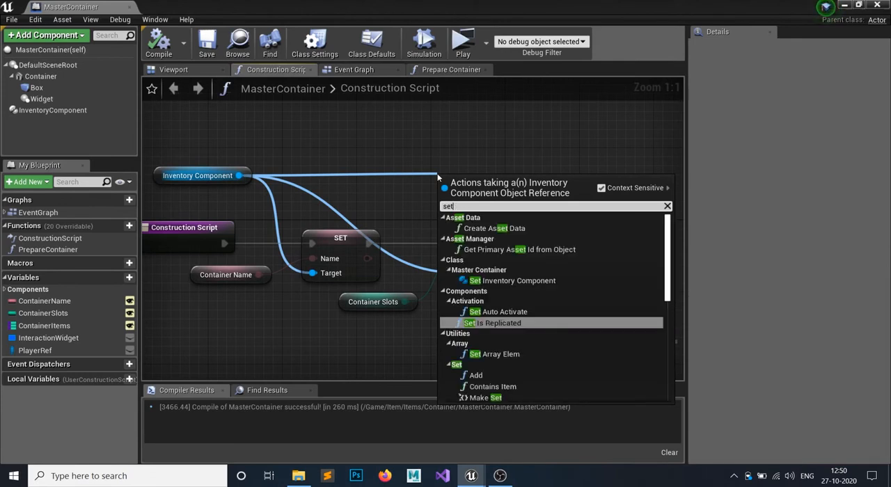
text(h)
key(BackSpace)
text(In)
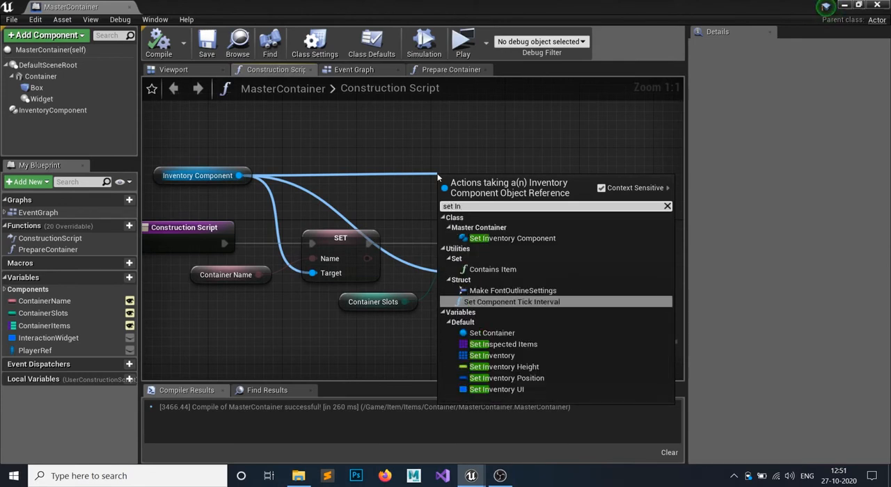
click(519, 367)
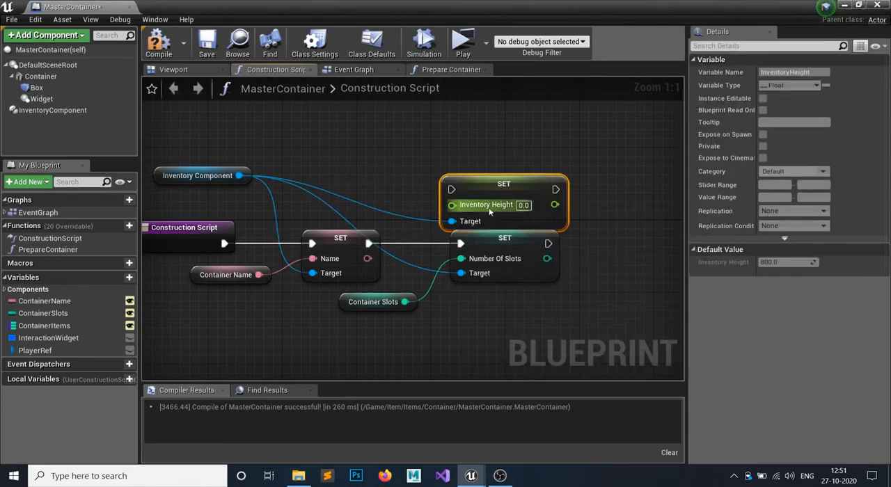
drag(491, 209, 658, 255)
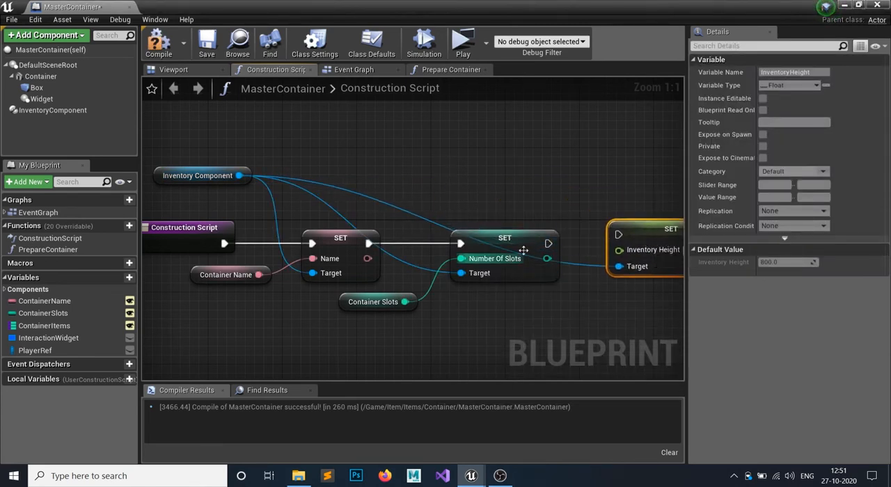
drag(549, 243, 621, 235)
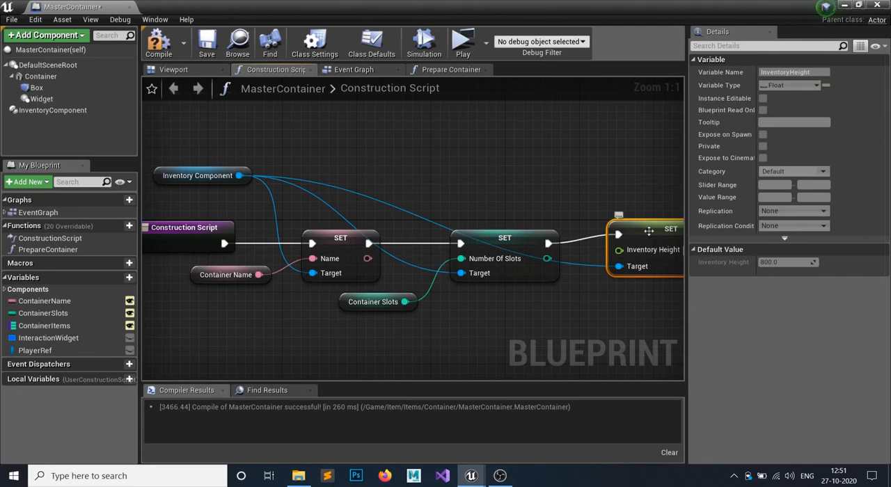
Step: Promote the Inventory Height input to a new Height variable and compile
drag(619, 250, 533, 308)
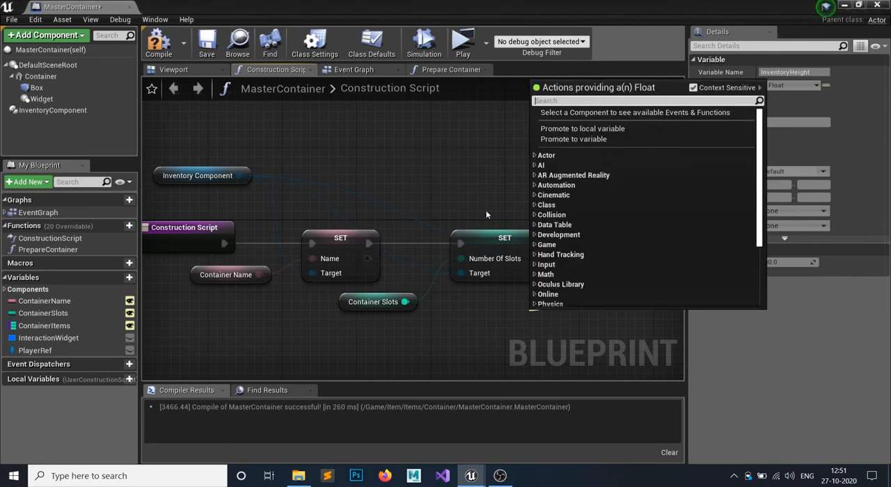
click(590, 139)
text(Heig)
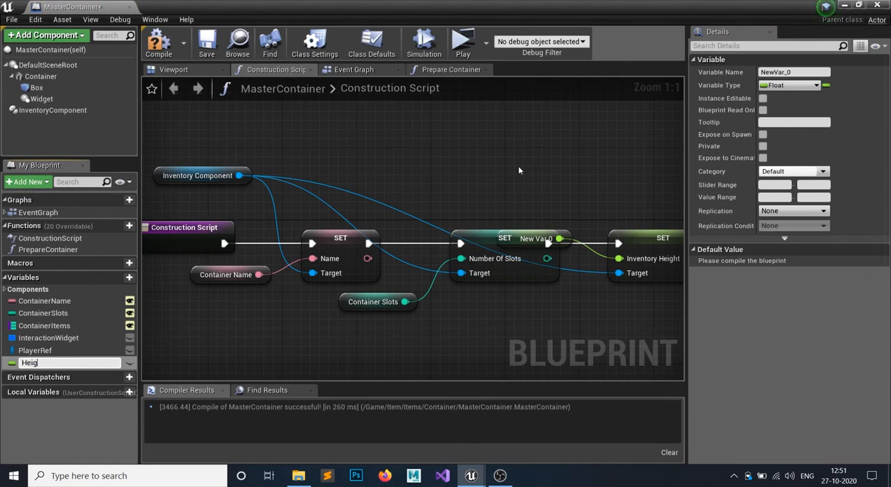
text(ht)
key(Return)
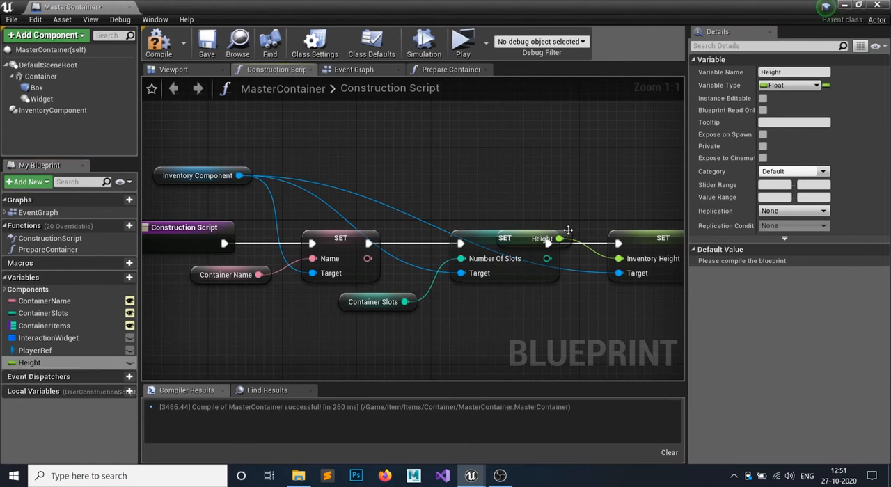
drag(568, 230, 562, 303)
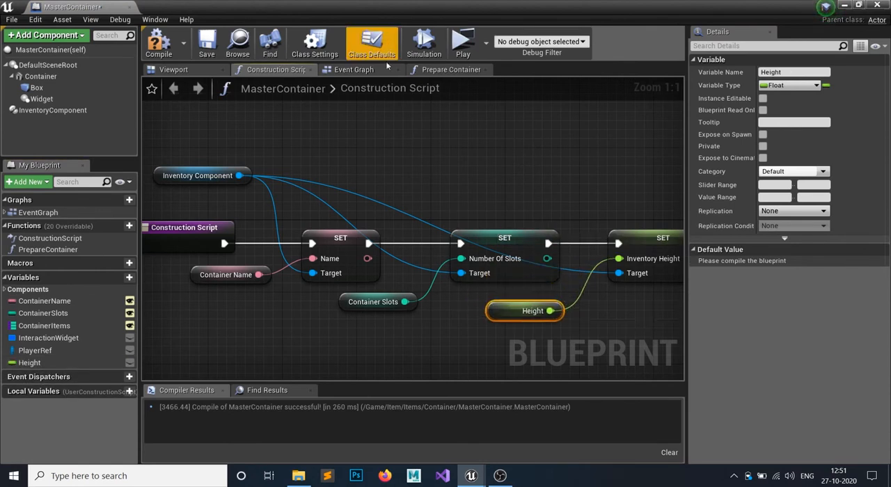
click(159, 43)
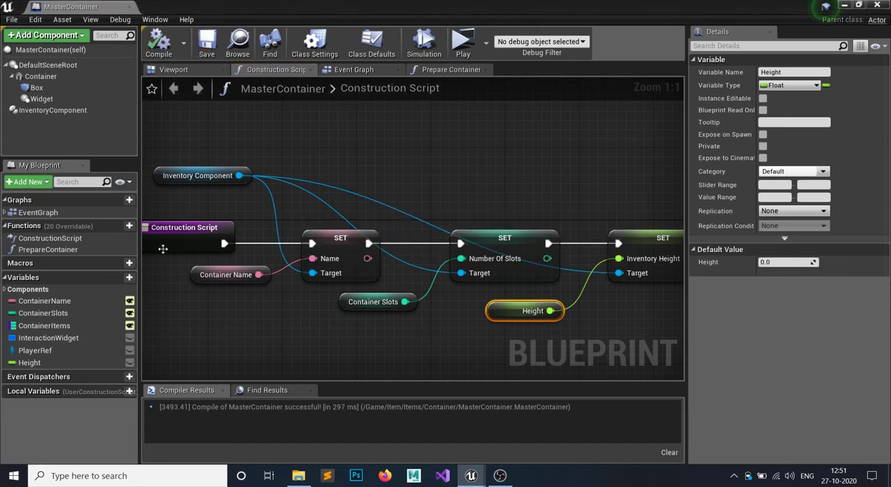
Step: Make Height instance editable with a default of 200, compile and save
click(130, 363)
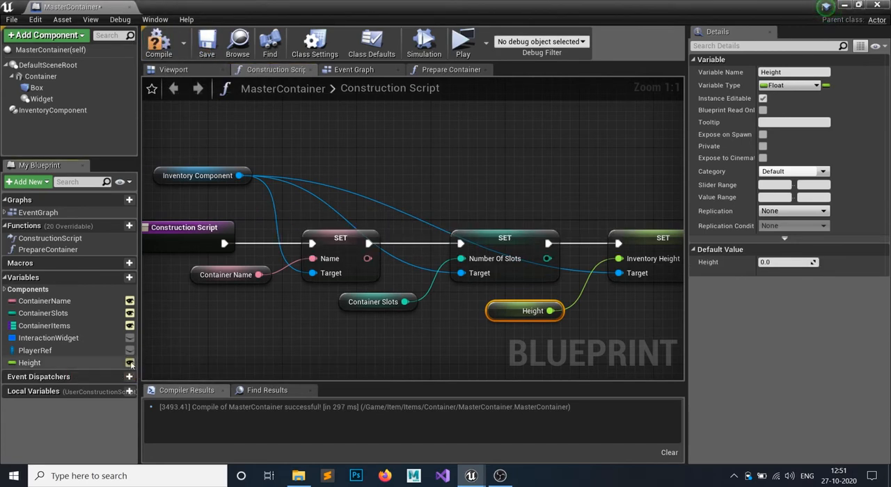
click(159, 43)
click(205, 54)
text(200)
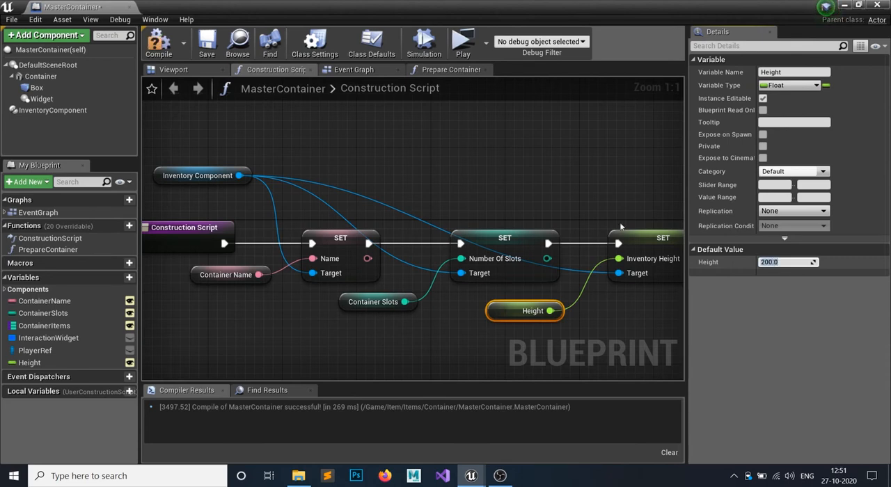
click(159, 41)
click(206, 41)
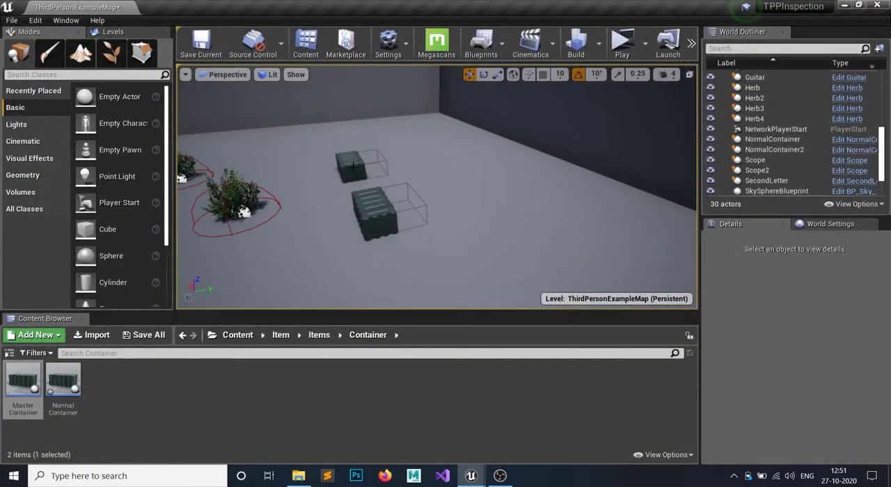
Step: In the level, set Container 2's Height to 400
click(353, 165)
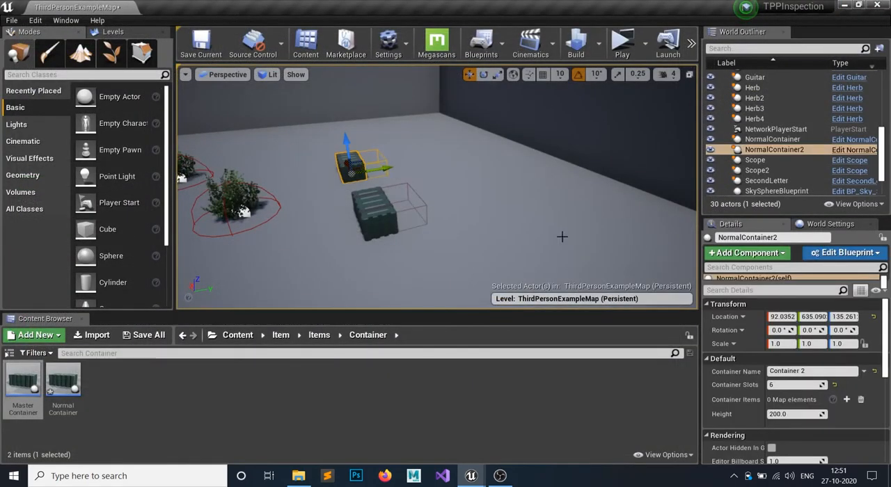
click(786, 414)
text(400)
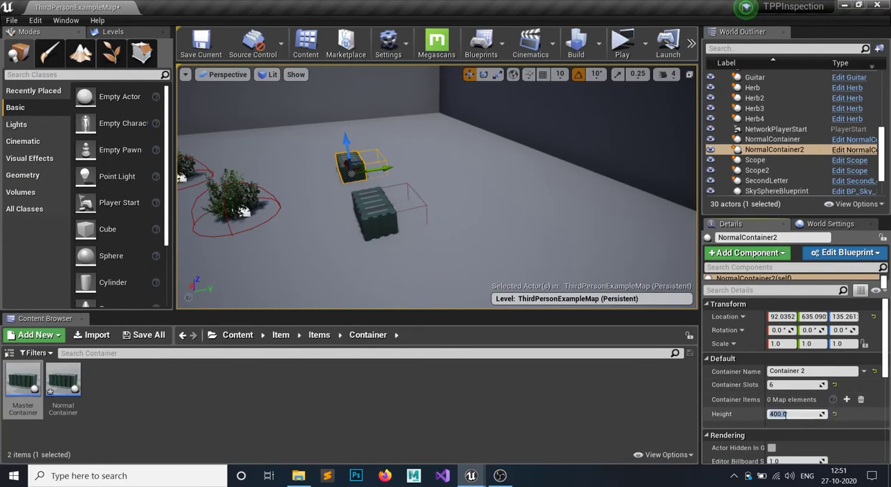
key(Return)
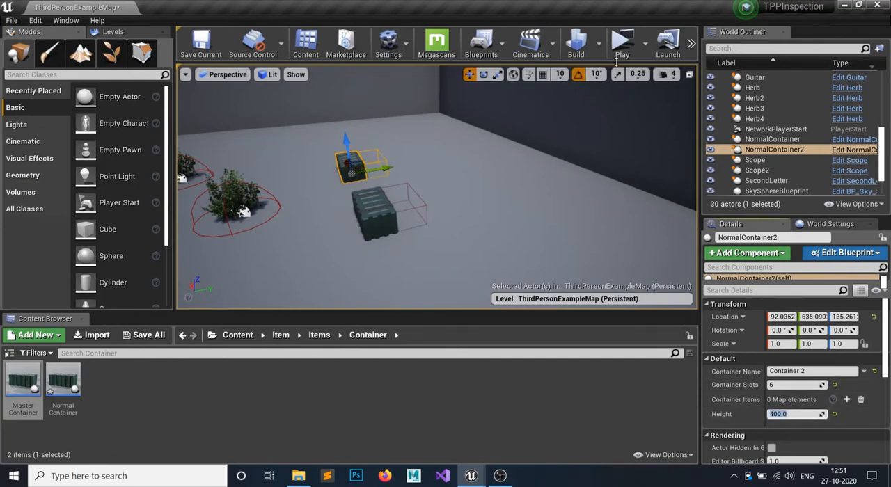
click(619, 47)
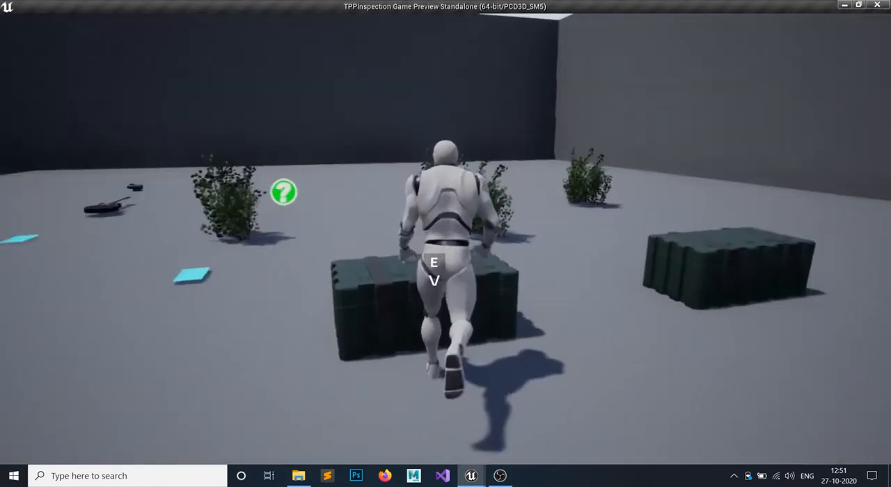
key(e)
key(w)
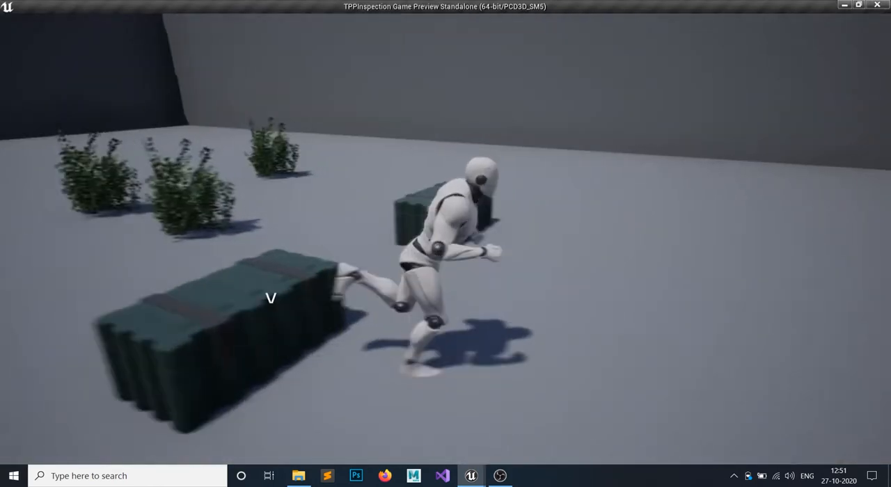
key(e)
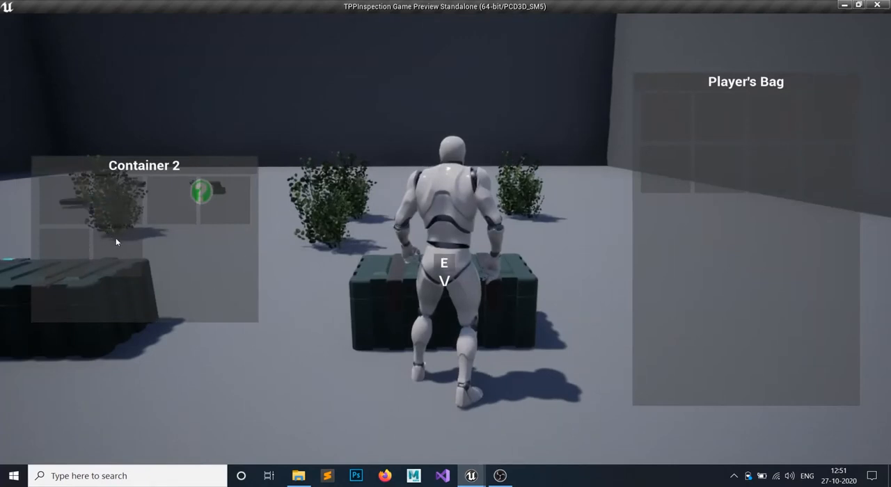
key(e)
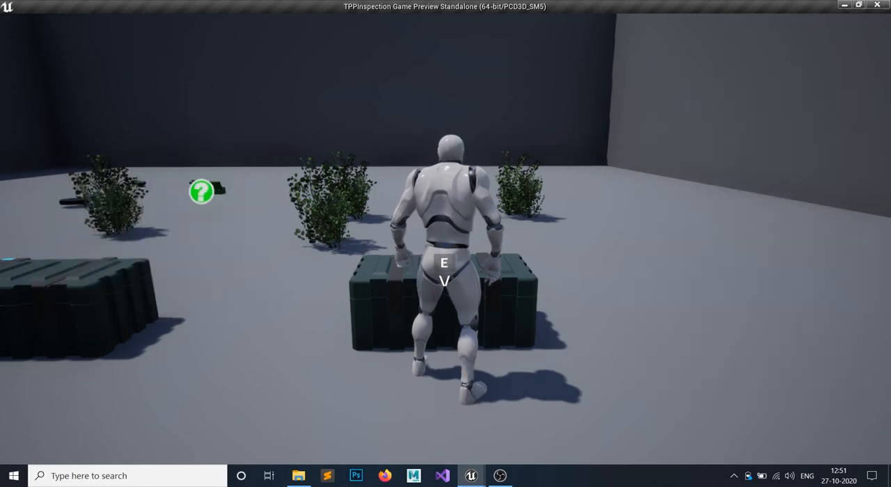
key(w)
key(e)
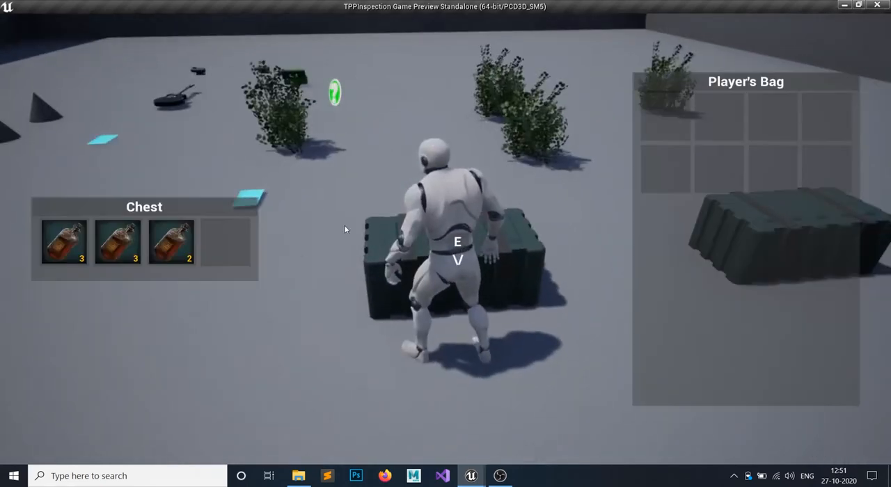
click(171, 244)
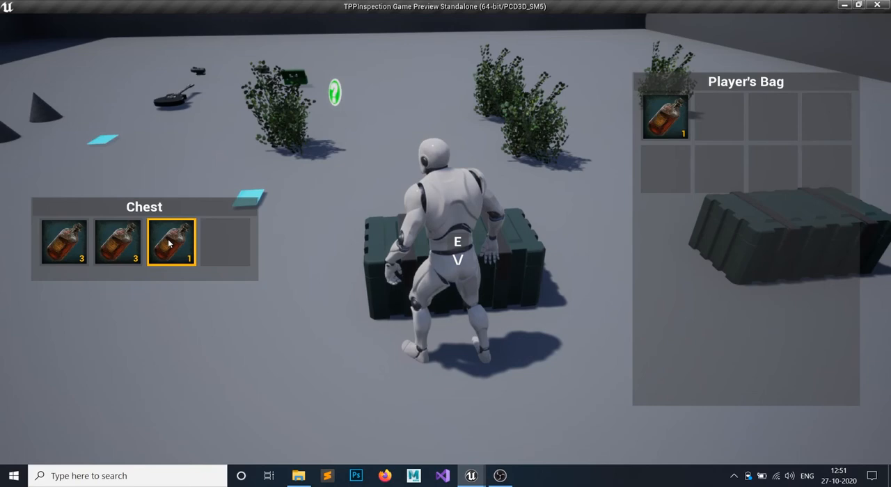
drag(170, 243, 674, 121)
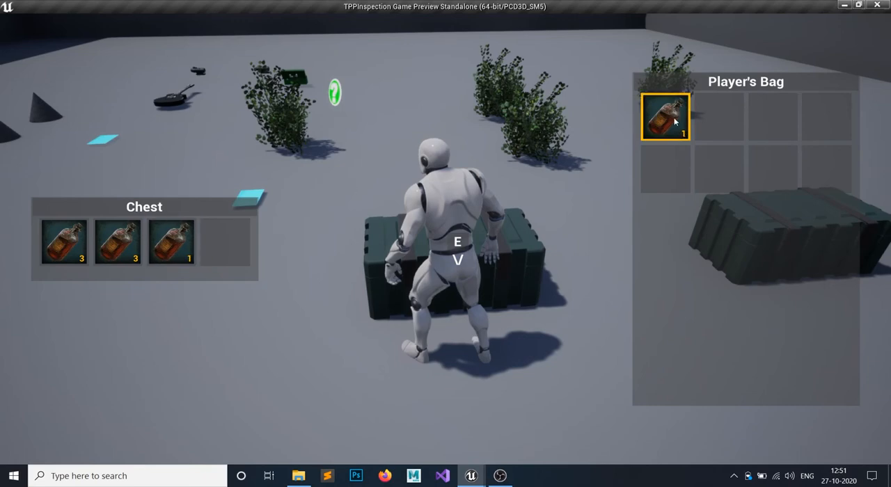
drag(674, 121, 392, 132)
key(e)
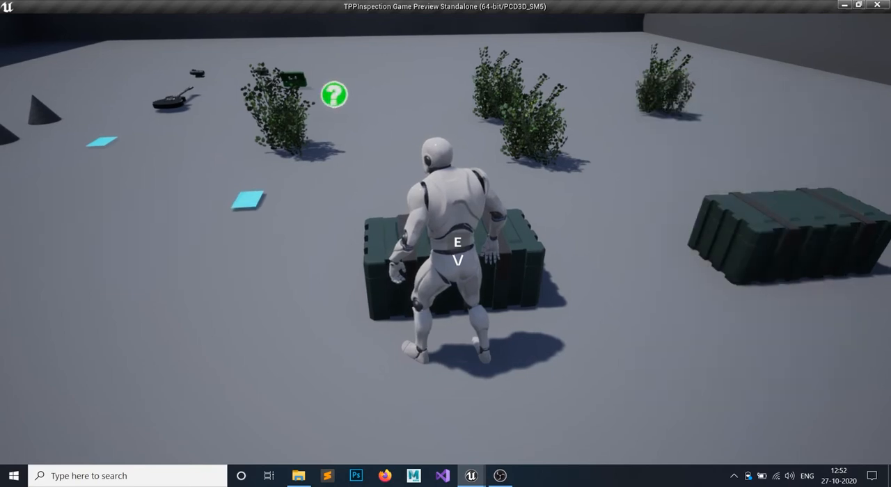
key(Escape)
Step: Add a new Container Items entry on the Chest and set its item to Scope, quantity 1
click(378, 207)
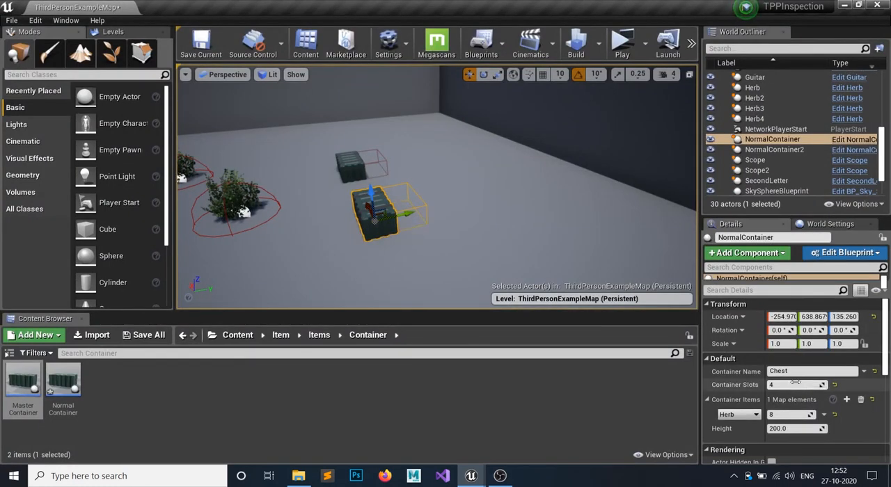
click(847, 400)
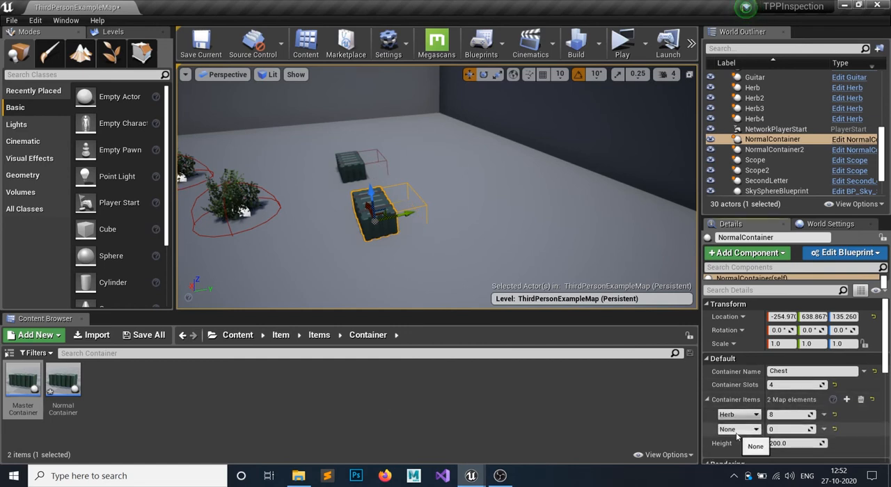
click(740, 429)
click(749, 381)
text(1)
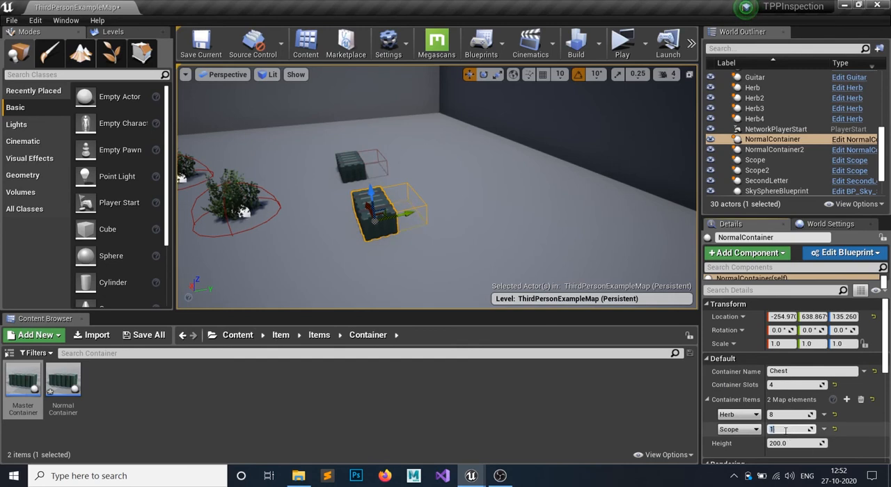
Step: Save all modified assets and confirm the save
click(144, 335)
click(545, 337)
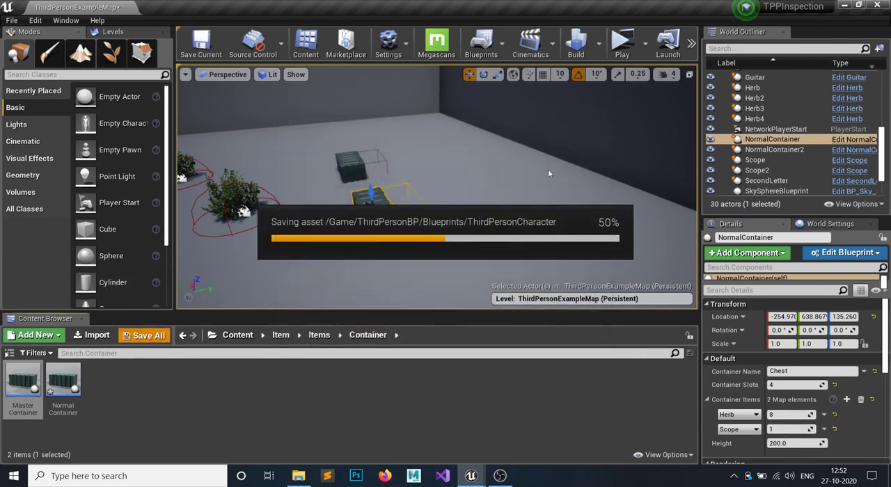
click(623, 44)
click(629, 27)
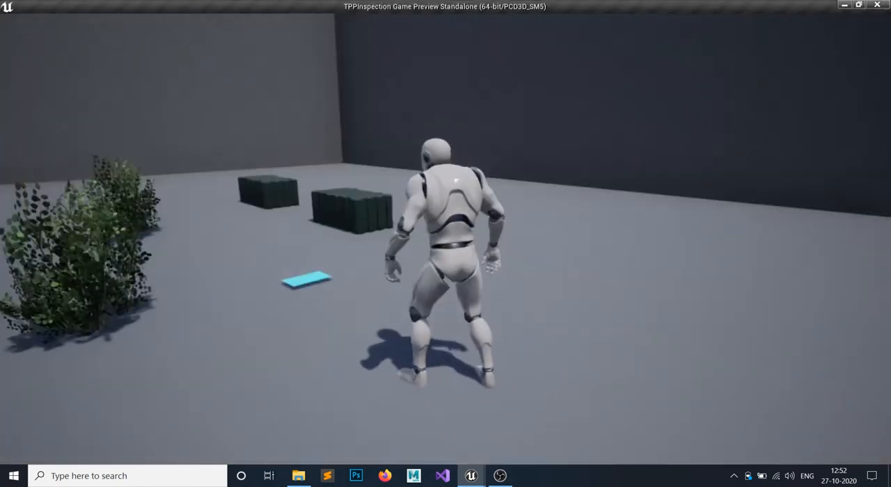
key(w)
key(e)
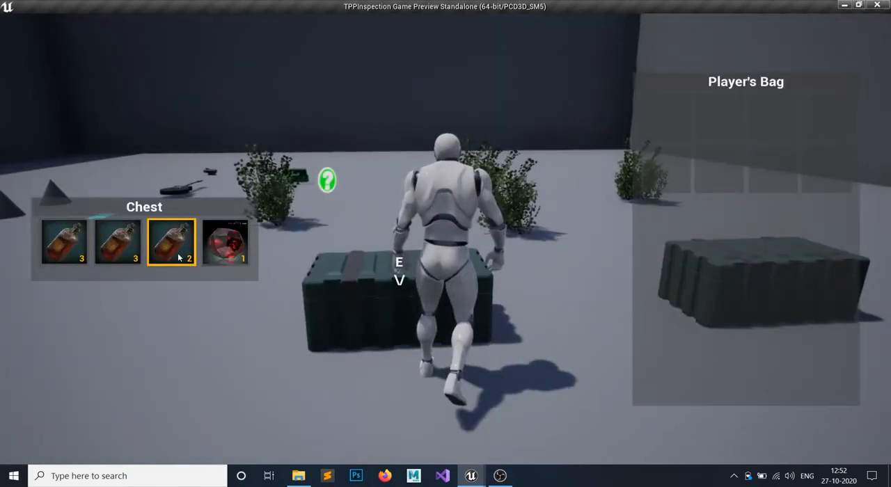
click(226, 251)
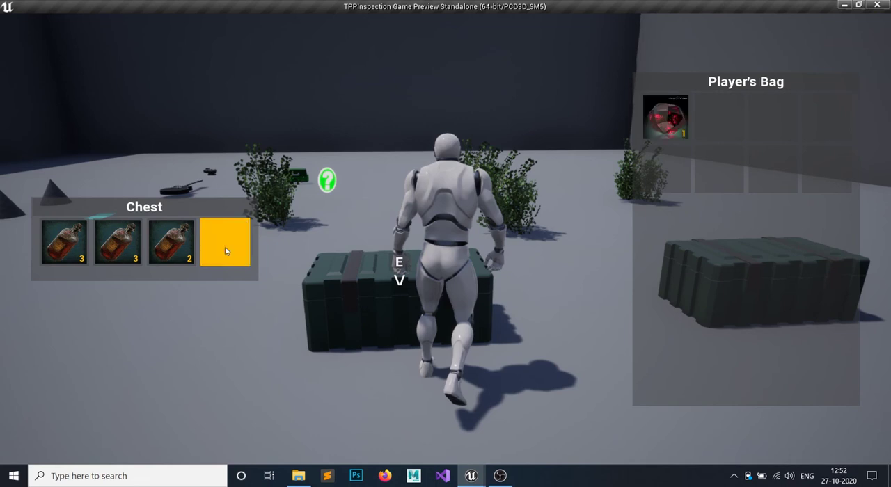
click(657, 118)
key(e)
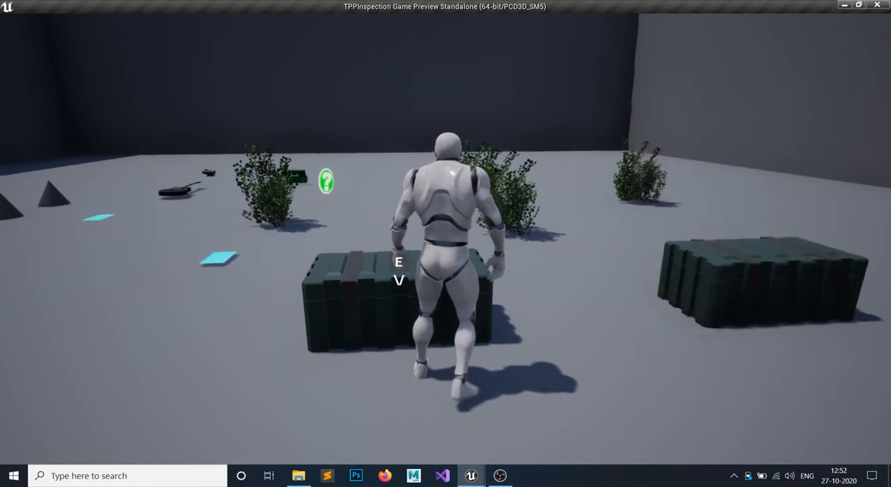
key(Escape)
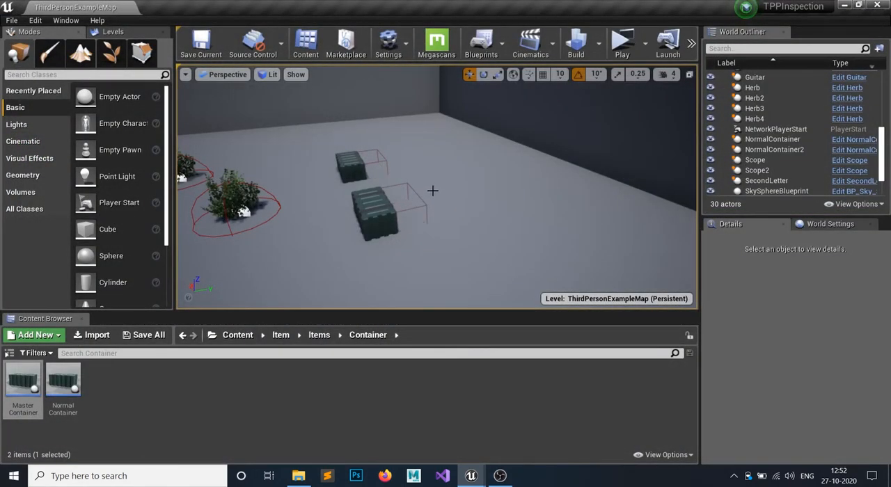
Step: Review the Chest and Container 2 details, then save the map with Ctrl+S
click(355, 213)
click(348, 168)
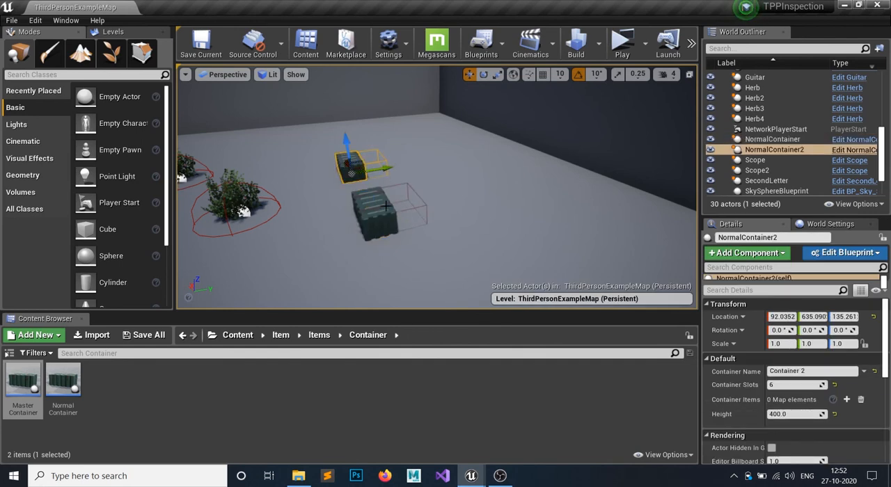
key(ctrl+s)
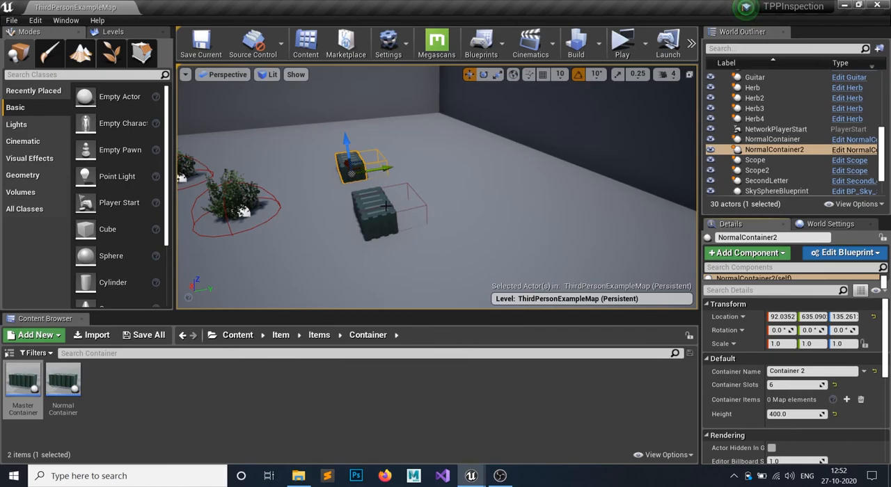